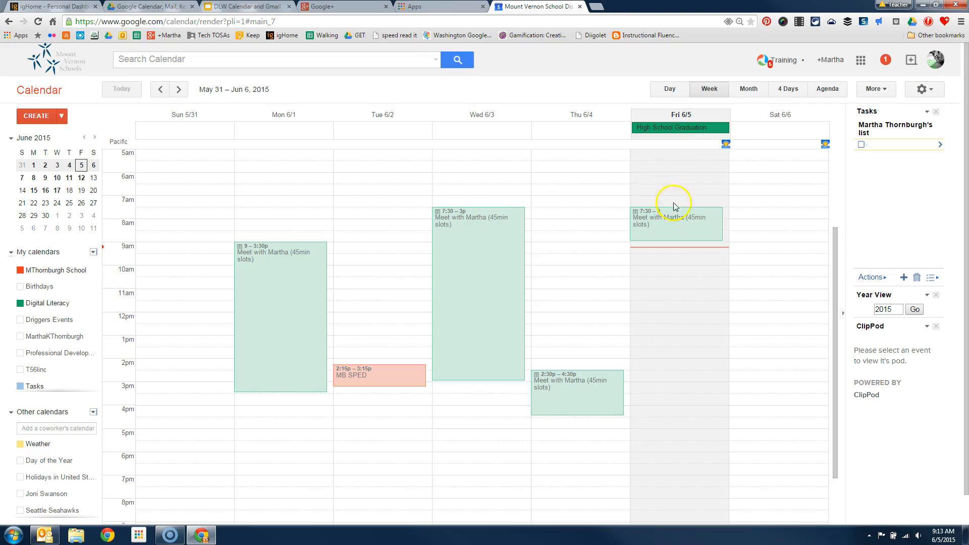
- View the calendar in the Day, Week, Month, 4 Days and Agenda layouts and return to the Week layout
{"action": "left_click", "coordinate": [671, 90]}
{"action": "left_click", "coordinate": [711, 91]}
{"action": "left_click", "coordinate": [749, 91]}
{"action": "left_click", "coordinate": [781, 96]}
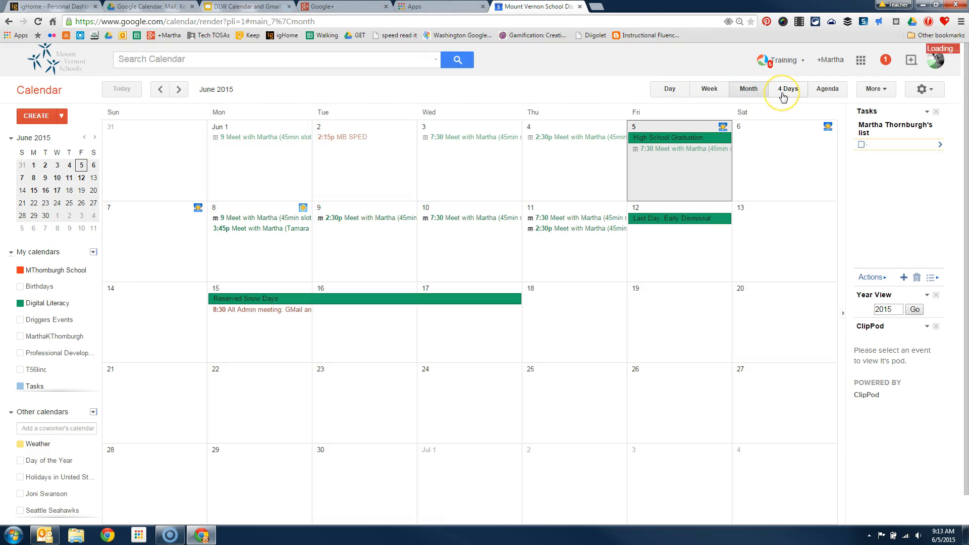
{"action": "left_click", "coordinate": [783, 96]}
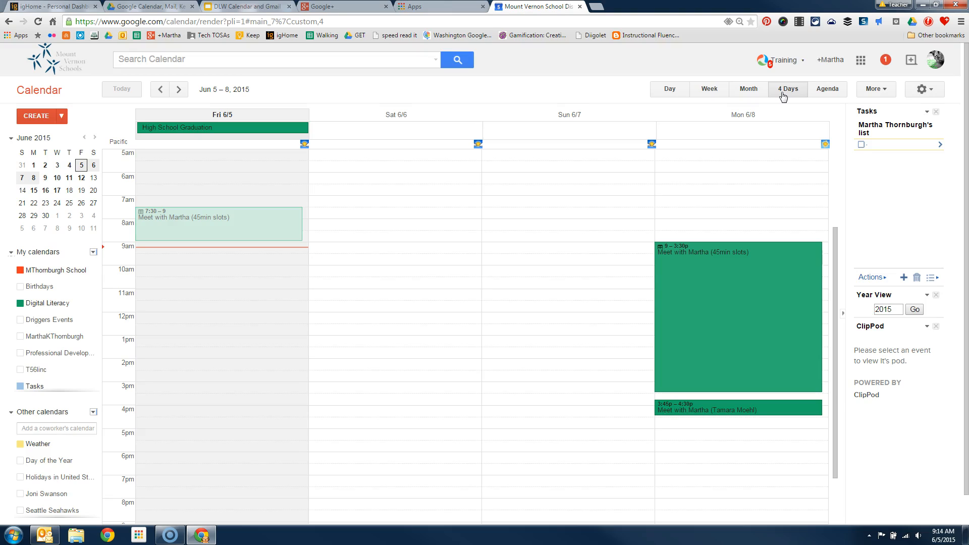
{"action": "left_click", "coordinate": [822, 96]}
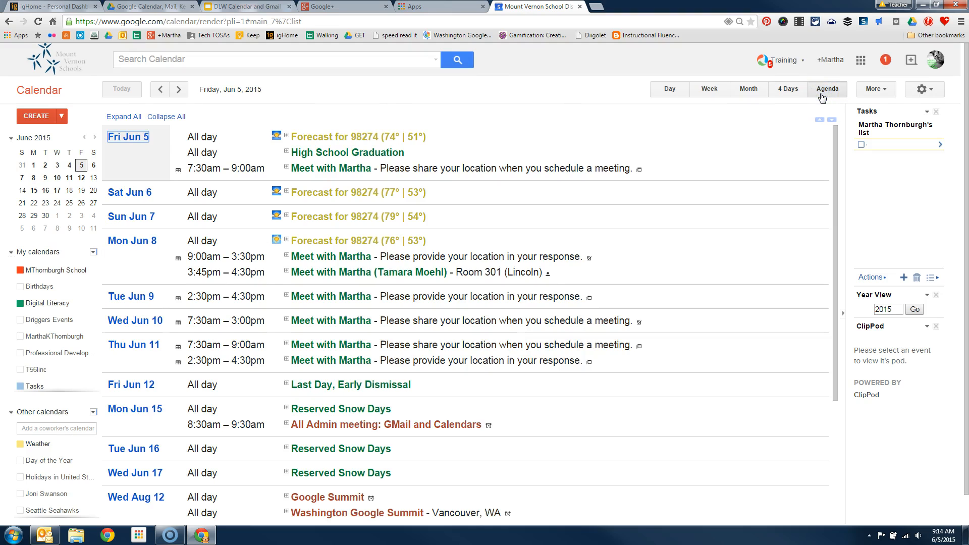
{"action": "left_click", "coordinate": [670, 93]}
{"action": "left_click", "coordinate": [714, 98]}
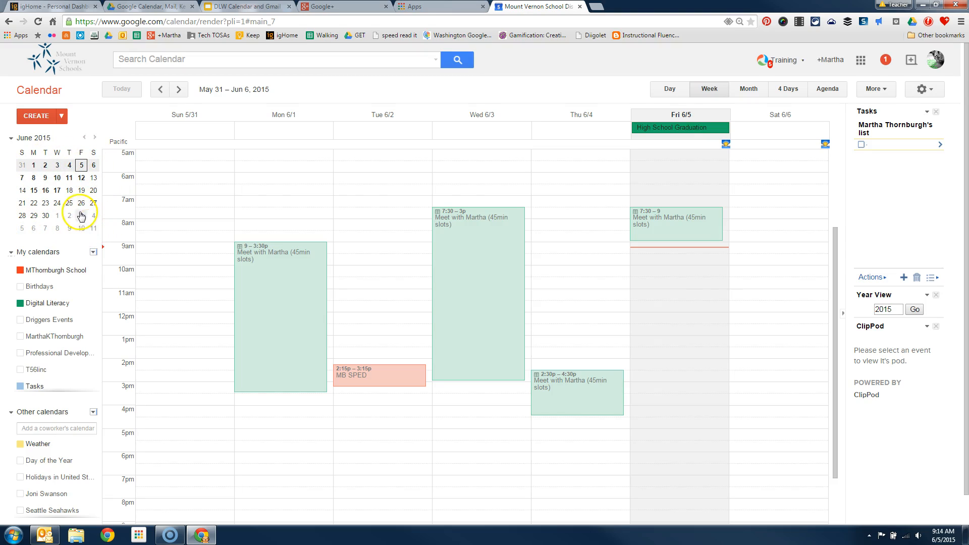
- View the weeks containing June 16 and August 12, 2015, and return to the current week
{"action": "left_click", "coordinate": [45, 192]}
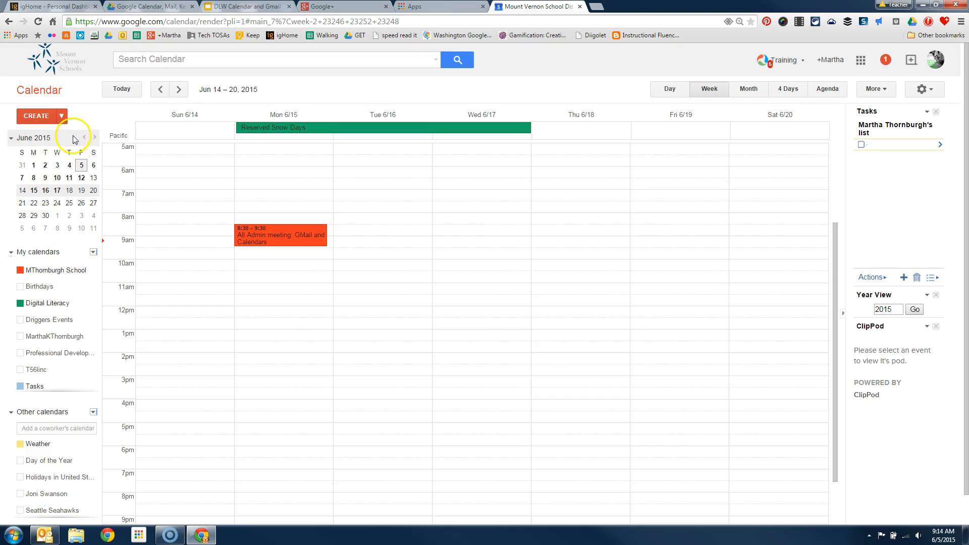
{"action": "left_click", "coordinate": [95, 137]}
{"action": "left_click", "coordinate": [94, 138]}
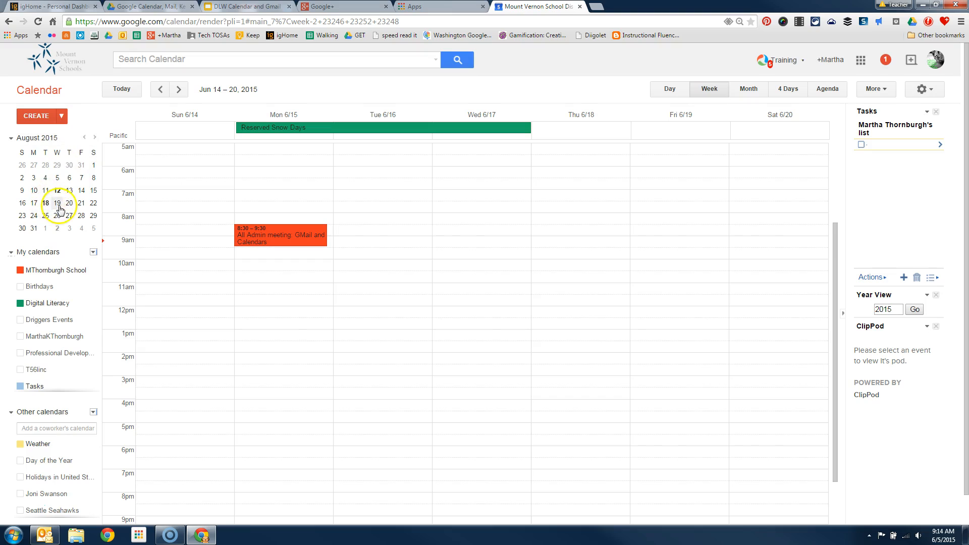
{"action": "left_click", "coordinate": [55, 190]}
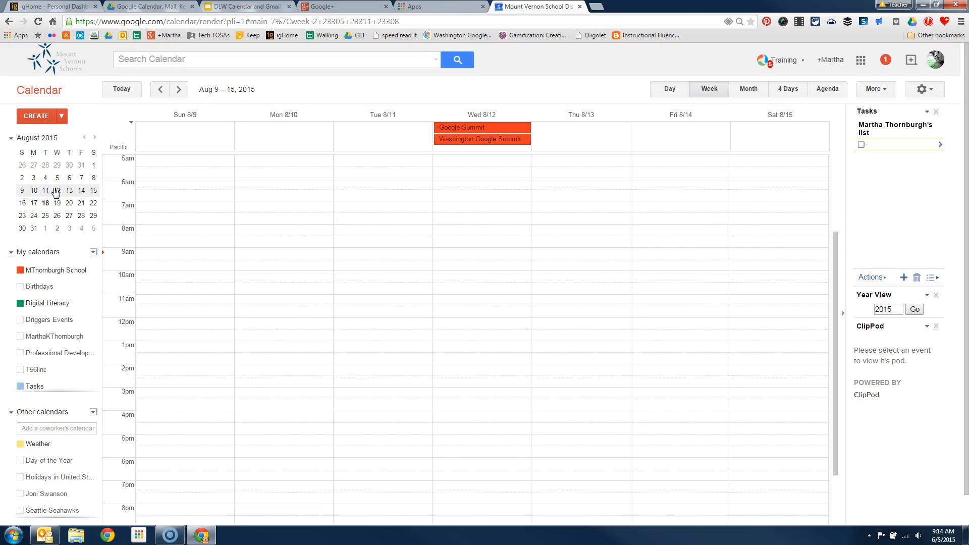
{"action": "left_click", "coordinate": [85, 138]}
{"action": "left_click", "coordinate": [85, 138]}
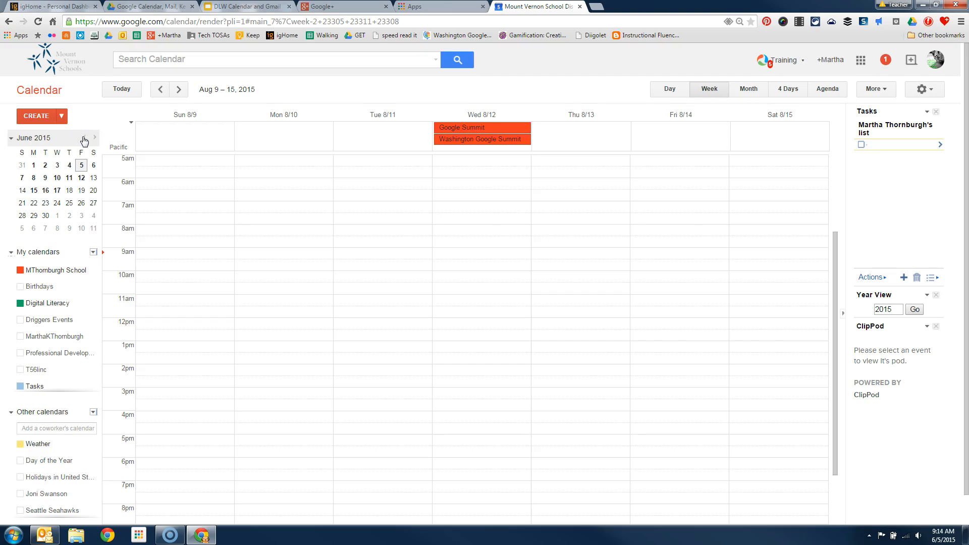
{"action": "left_click", "coordinate": [129, 91]}
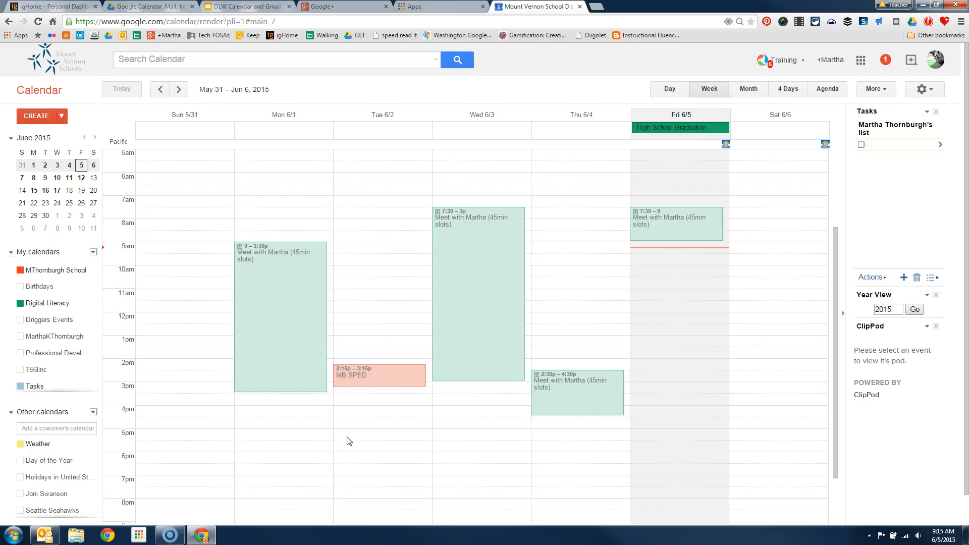
- Hide the main school calendar's events and show them again
{"action": "left_click", "coordinate": [25, 259]}
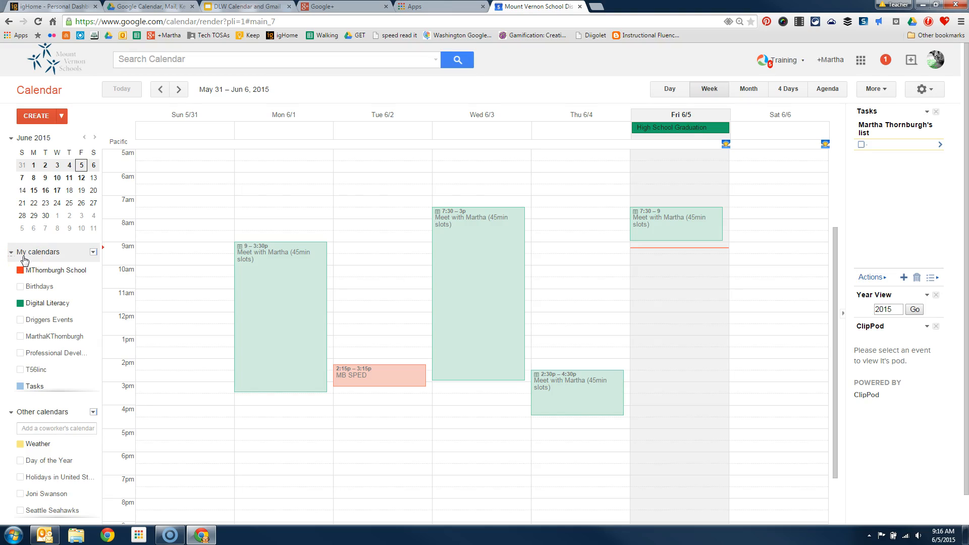
{"action": "left_click", "coordinate": [24, 260]}
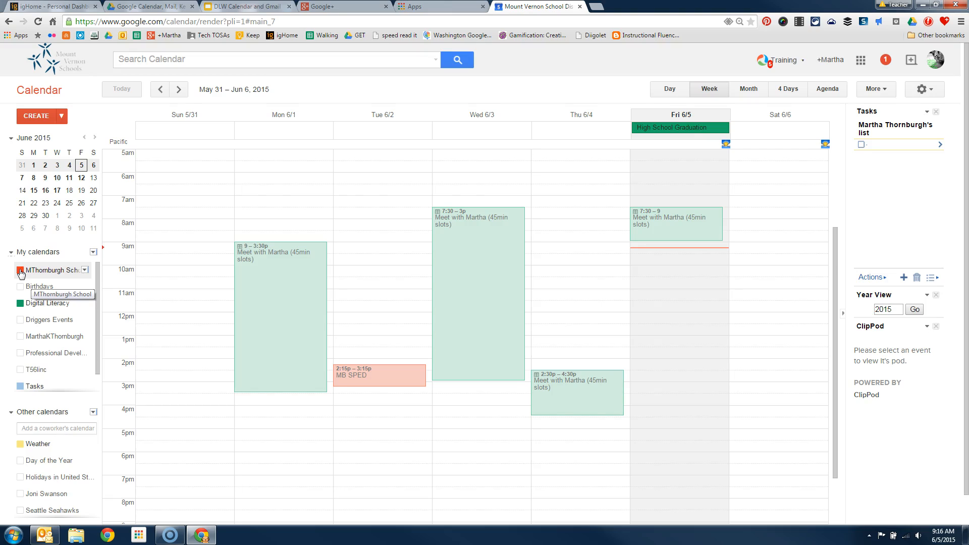
{"action": "left_click", "coordinate": [20, 272]}
{"action": "left_click", "coordinate": [21, 272]}
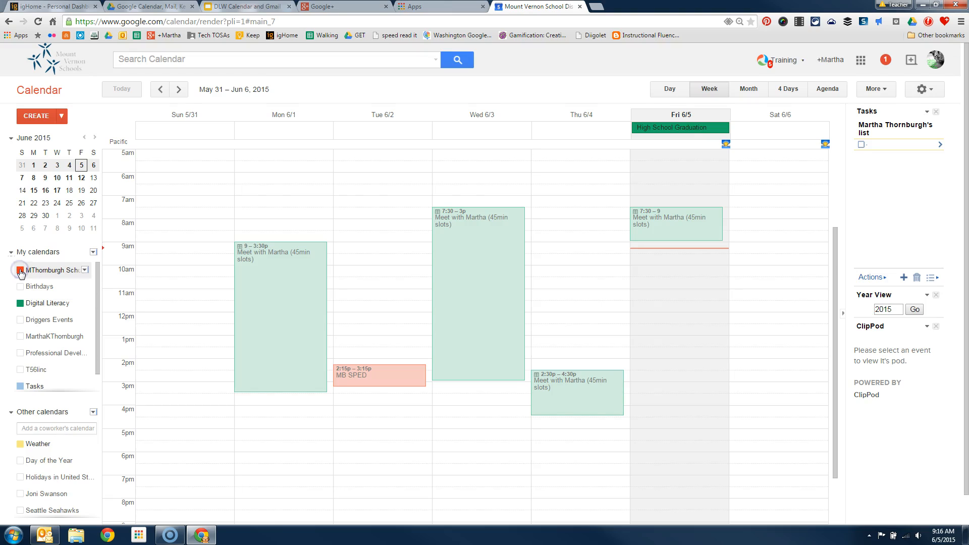
- Display the Birthdays, family events, personal and Professional Development calendars alongside the school calendars
{"action": "left_click", "coordinate": [20, 291]}
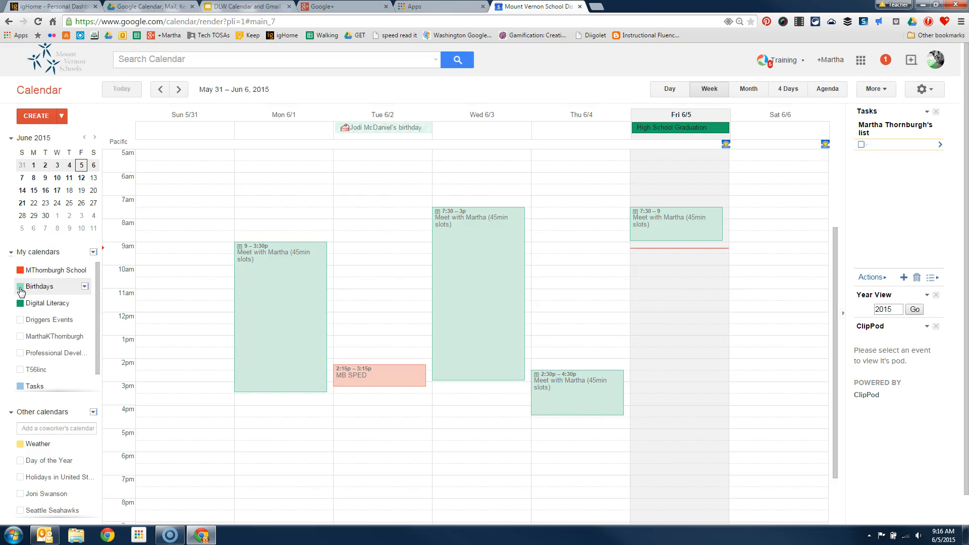
{"action": "left_click", "coordinate": [21, 320]}
{"action": "left_click", "coordinate": [23, 322]}
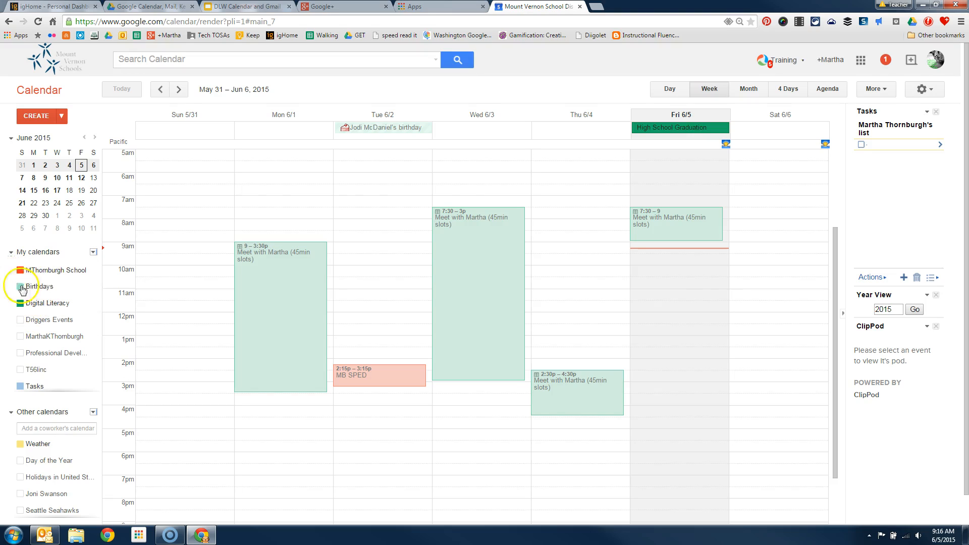
{"action": "left_click", "coordinate": [22, 320]}
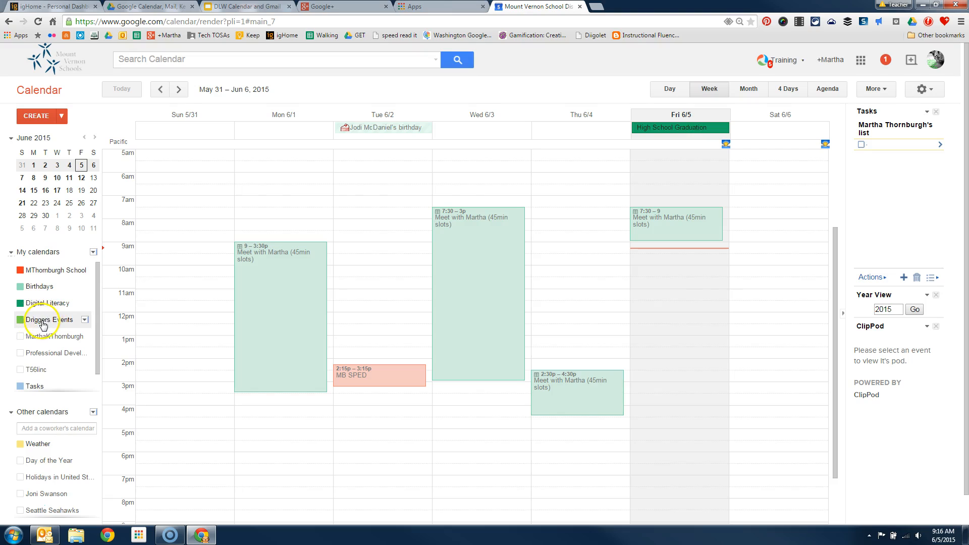
{"action": "left_click", "coordinate": [36, 337]}
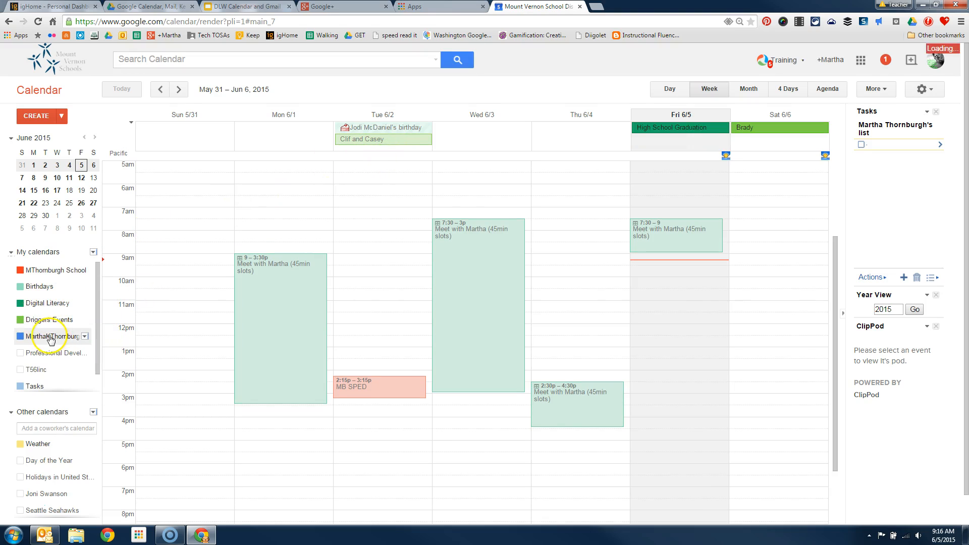
{"action": "left_click", "coordinate": [39, 340]}
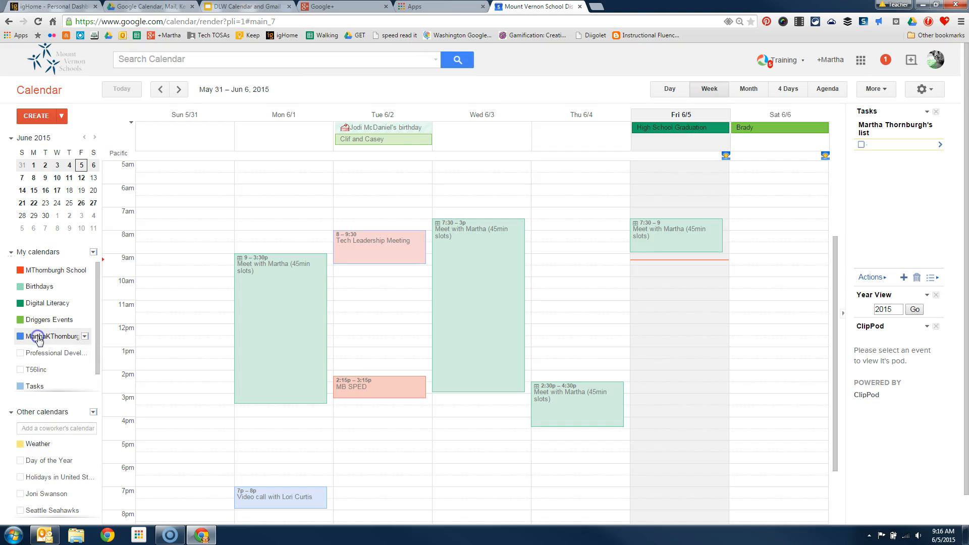
{"action": "left_click", "coordinate": [34, 355]}
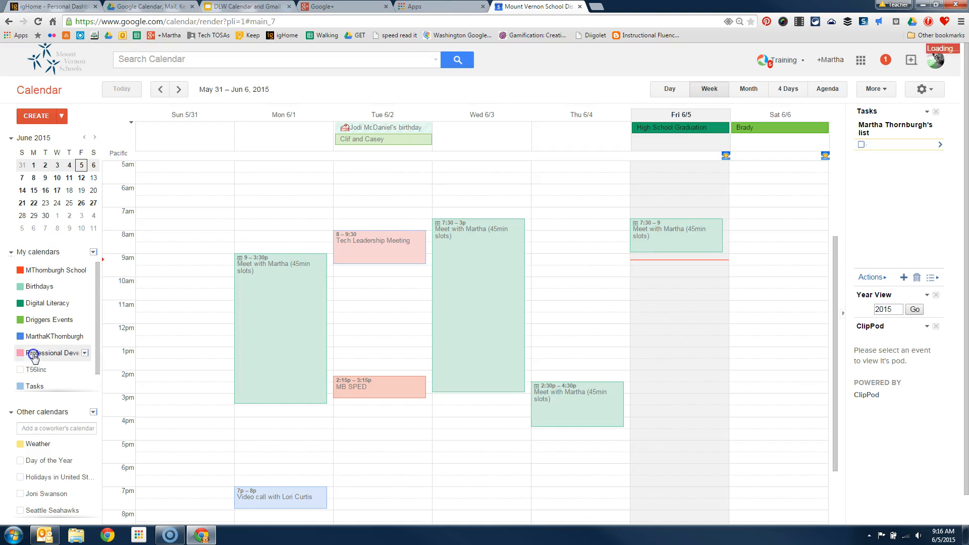
- Toggle the T56linc calendar on and off, and hide the Professional Development, personal, family events and Birthdays calendars
{"action": "left_click", "coordinate": [38, 374]}
{"action": "left_click", "coordinate": [39, 373]}
{"action": "left_click", "coordinate": [33, 355]}
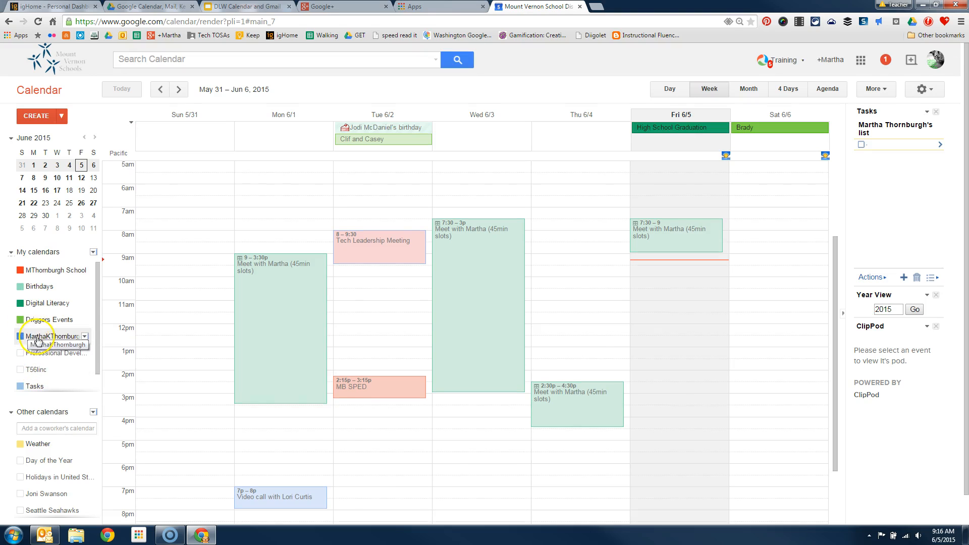
{"action": "left_click", "coordinate": [37, 338]}
{"action": "left_click", "coordinate": [40, 322]}
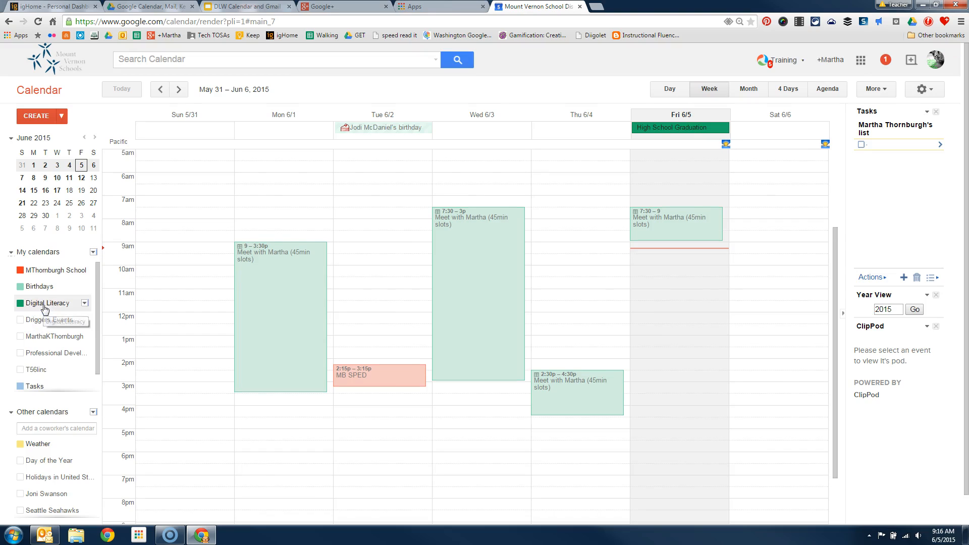
{"action": "left_click", "coordinate": [42, 287]}
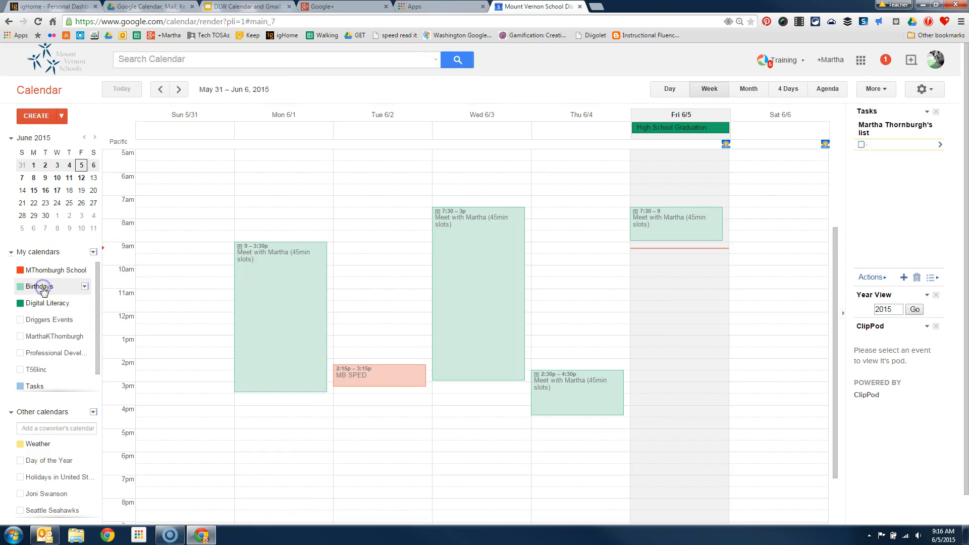
- Review the main school calendar's options for display, settings, sharing, notifications and color, and close them without changes
{"action": "left_click", "coordinate": [85, 271]}
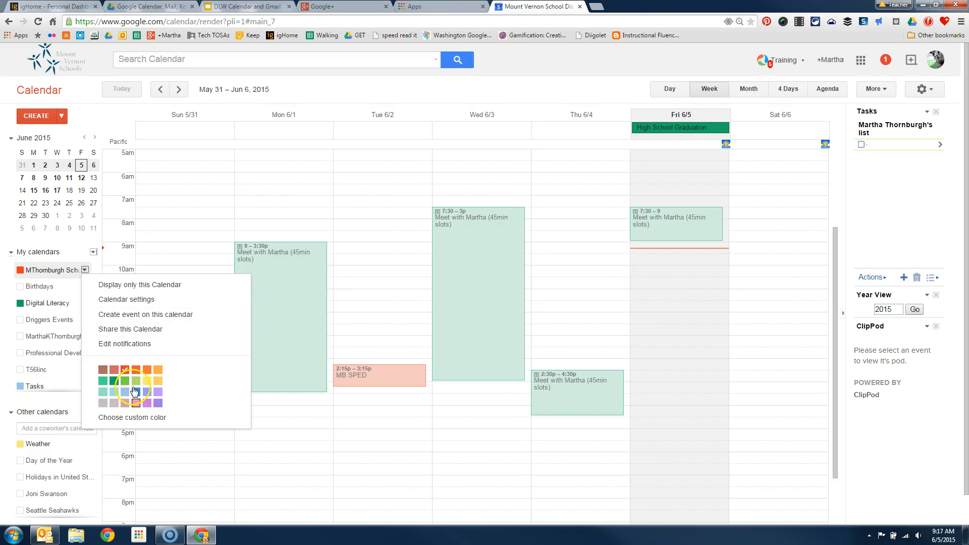
{"action": "left_click", "coordinate": [143, 305]}
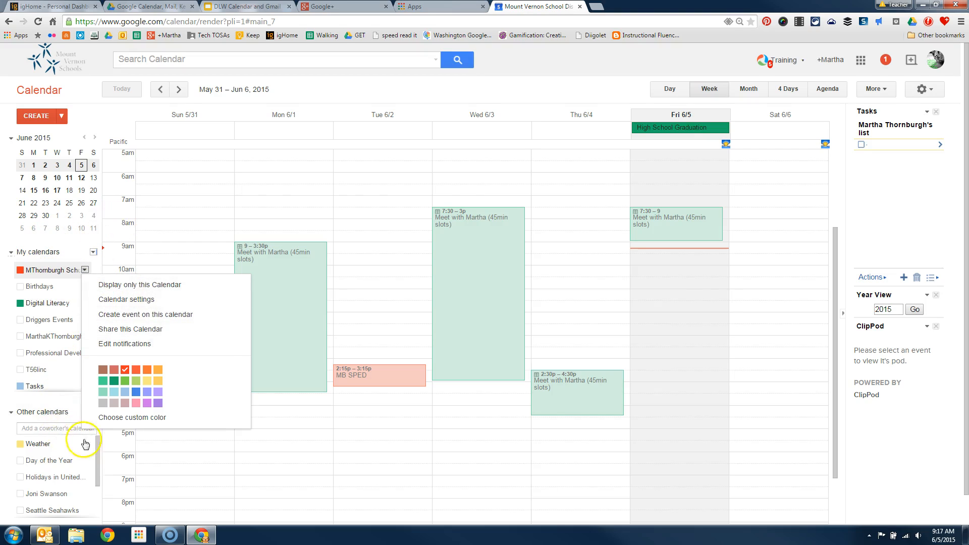
{"action": "left_click", "coordinate": [49, 398]}
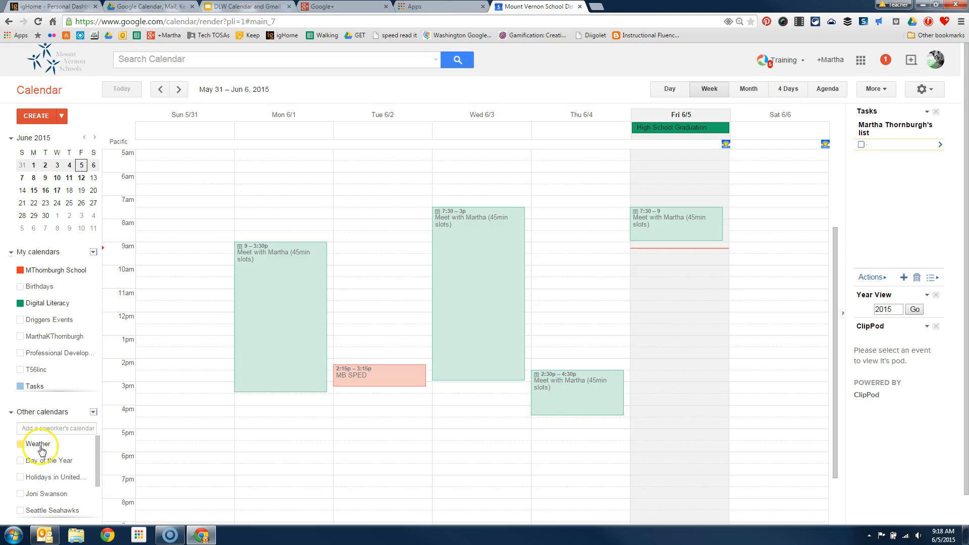
- Show and hide the coworker's calendar, and look one week ahead before returning to the current week
{"action": "left_click", "coordinate": [42, 496]}
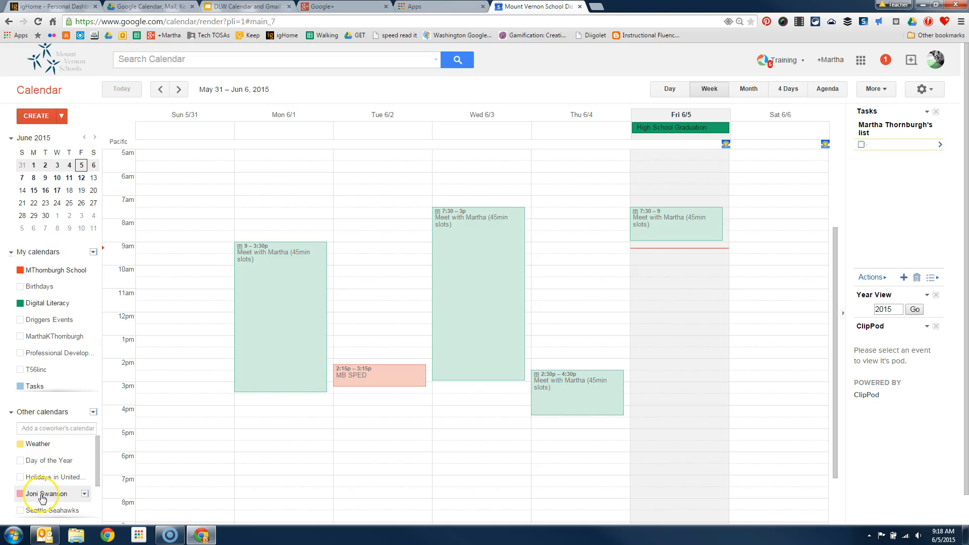
{"action": "left_click", "coordinate": [75, 498]}
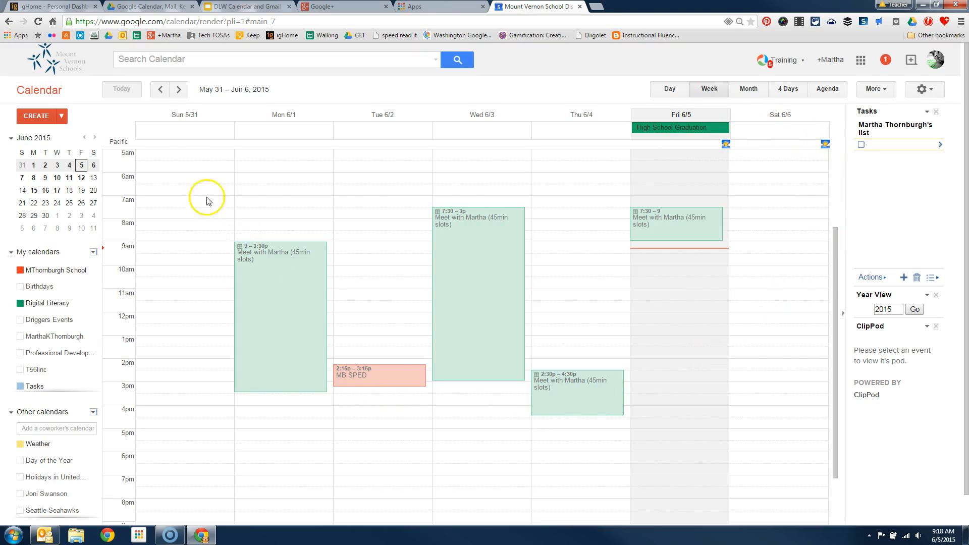
{"action": "left_click", "coordinate": [176, 91]}
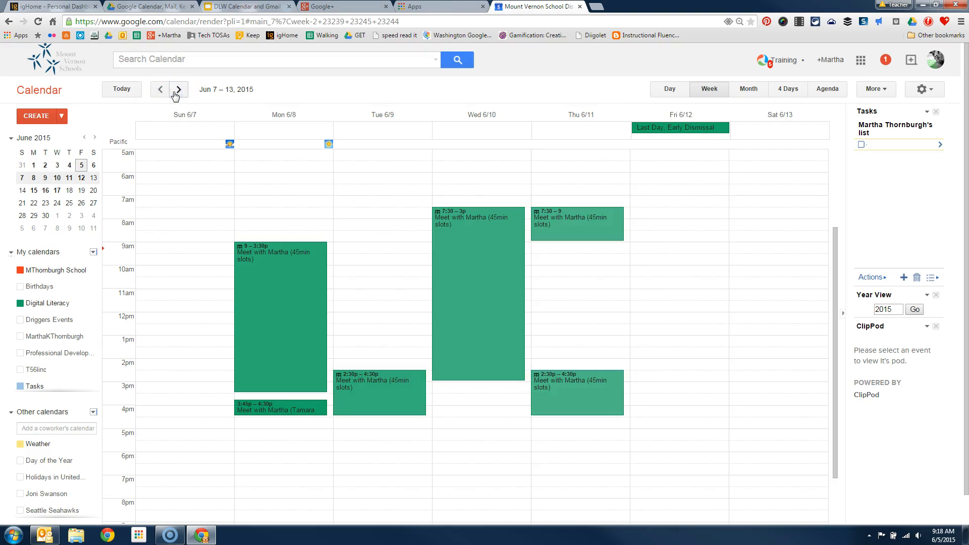
{"action": "left_click", "coordinate": [160, 90]}
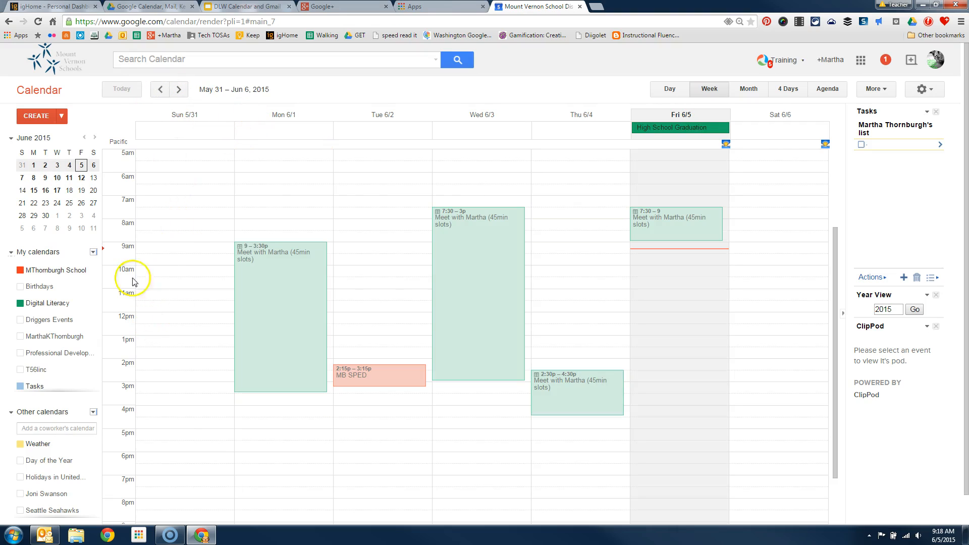
- Look through the Other calendars list and examine the options for adding more calendars
{"action": "left_click", "coordinate": [33, 462]}
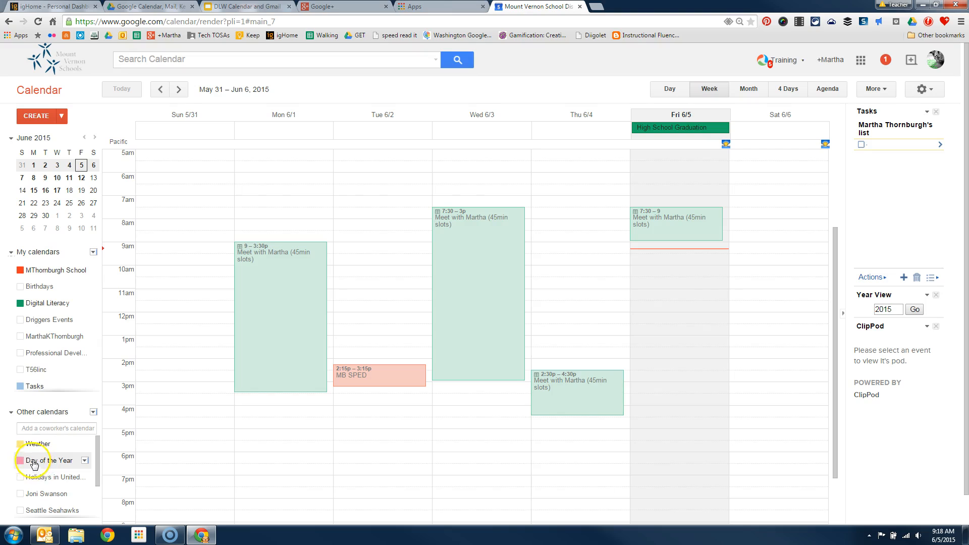
{"action": "left_click_drag", "start_coordinate": [97, 444], "coordinate": [95, 510]}
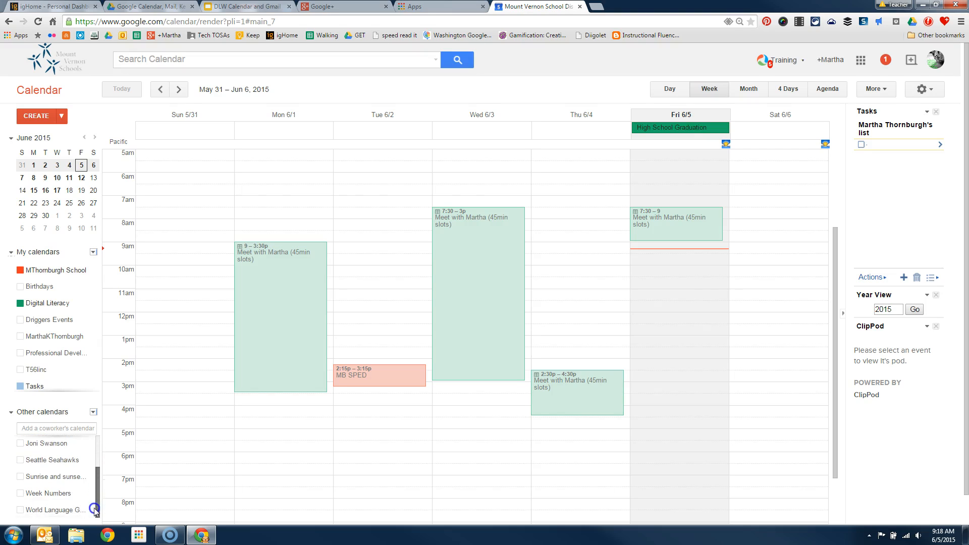
{"action": "left_click", "coordinate": [93, 413]}
{"action": "left_click", "coordinate": [140, 428]}
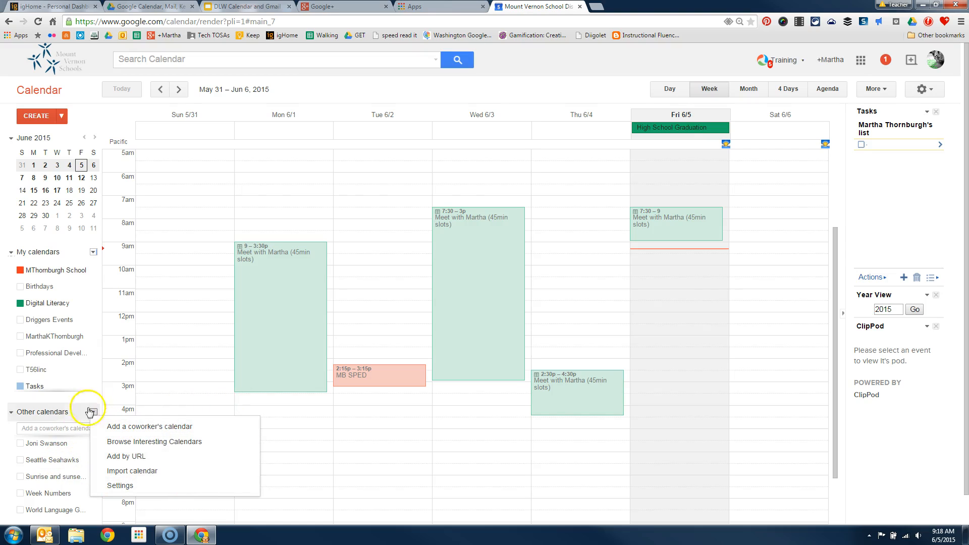
- Display the Sunrise and sunset, Day of the Year and Holidays in United States calendars, leaving the coworker's calendar hidden
{"action": "left_click", "coordinate": [58, 477]}
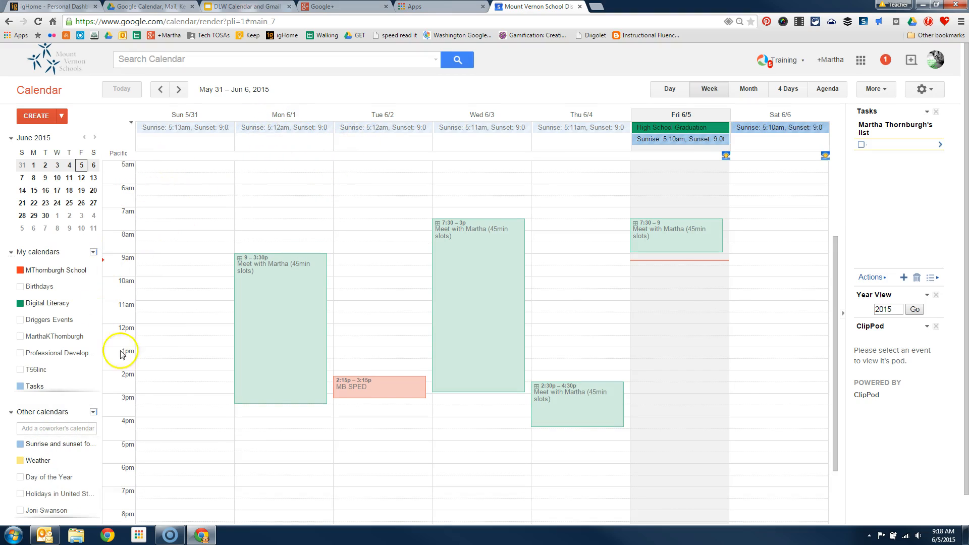
{"action": "left_click", "coordinate": [36, 477]}
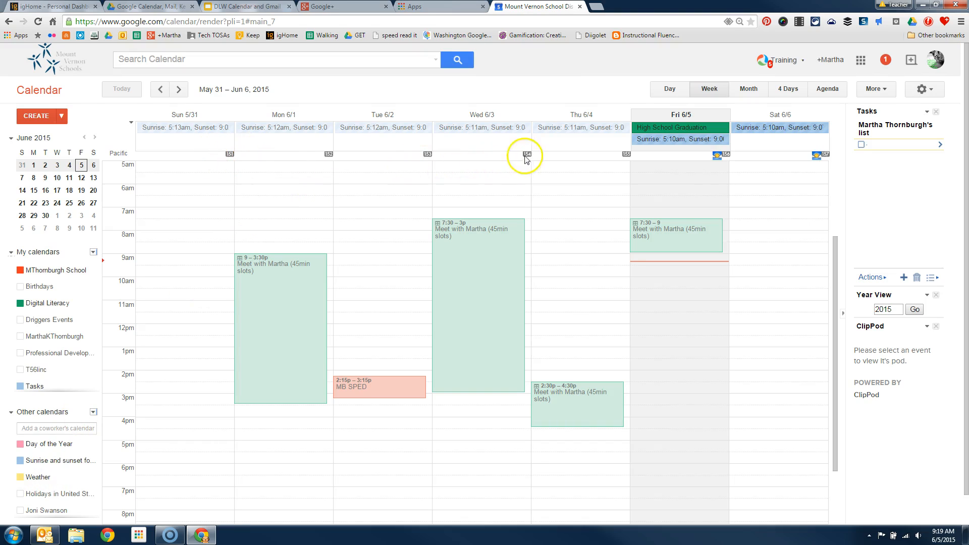
{"action": "left_click", "coordinate": [66, 494]}
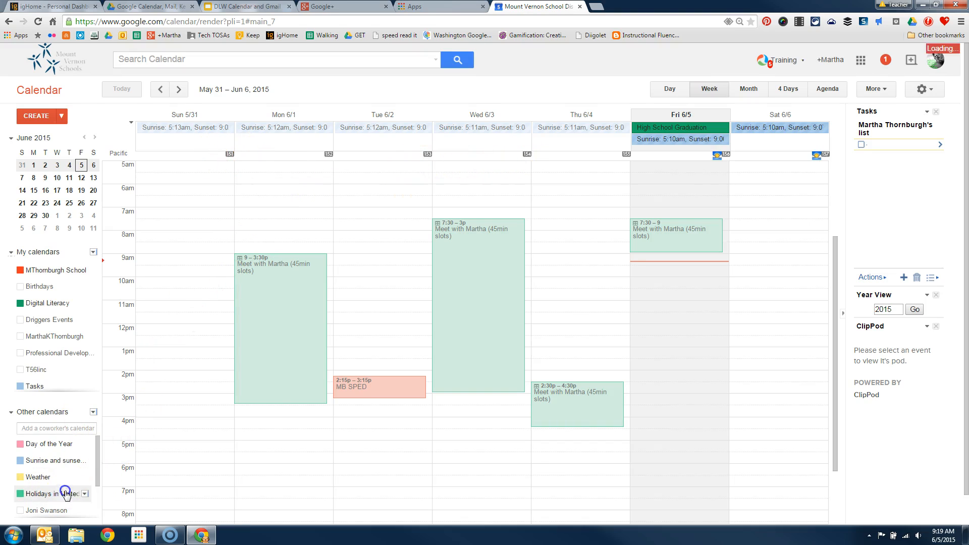
{"action": "left_click", "coordinate": [50, 510]}
{"action": "left_click", "coordinate": [50, 509]}
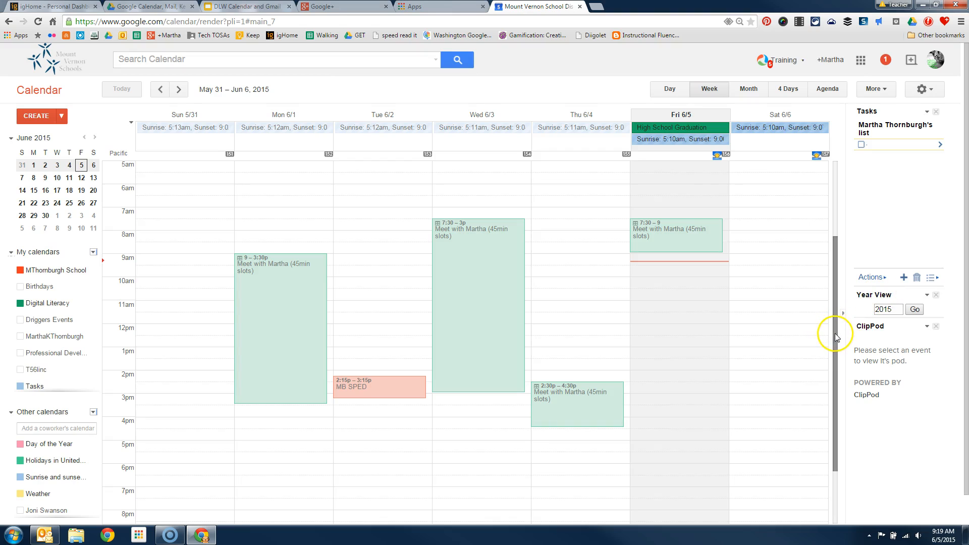
- Look over the current week's hours and examine the additional options for printing and refreshing the calendar
{"action": "left_click_drag", "start_coordinate": [836, 328], "coordinate": [817, 369]}
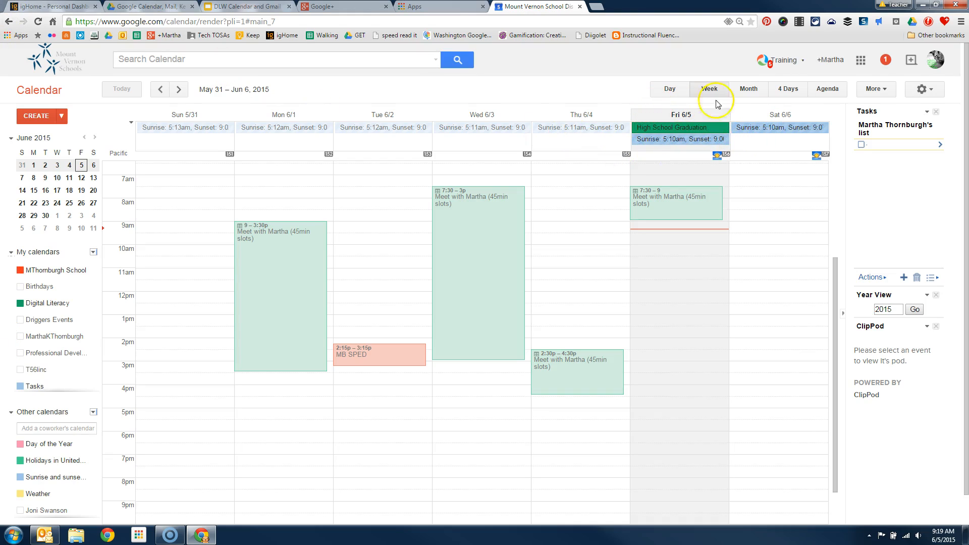
{"action": "left_click", "coordinate": [880, 96]}
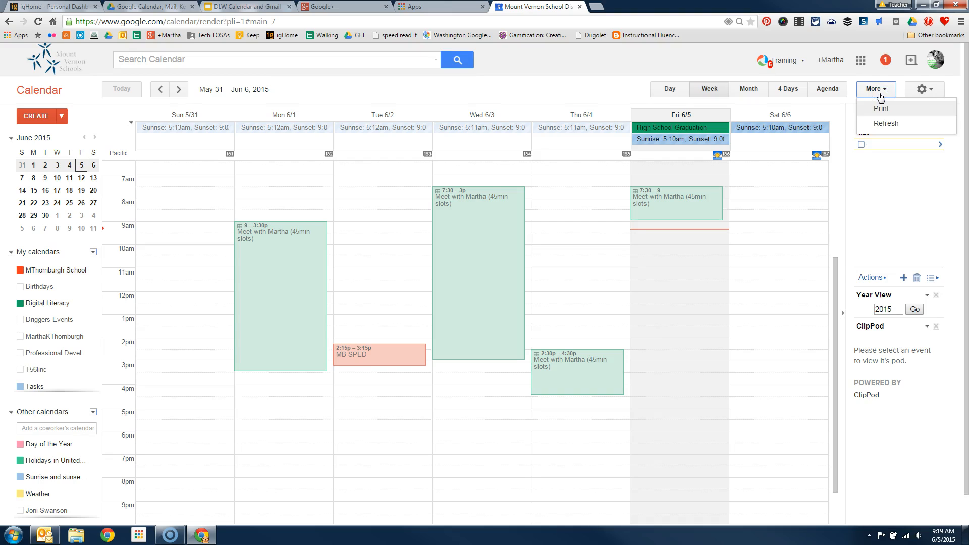
{"action": "left_click", "coordinate": [892, 112]}
{"action": "left_click", "coordinate": [888, 95]}
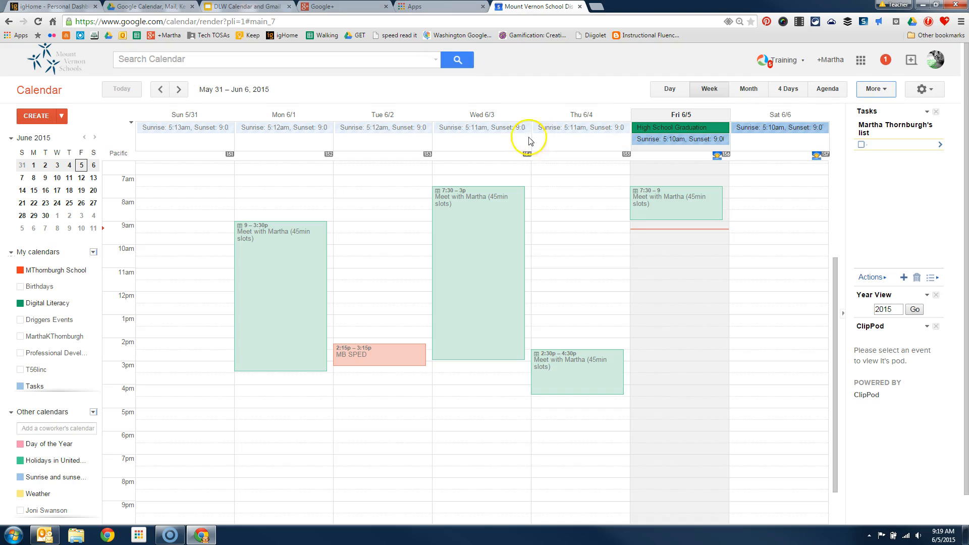
{"action": "left_click_drag", "start_coordinate": [832, 279], "coordinate": [829, 170]}
{"action": "scroll", "coordinate": [815, 201], "scroll_direction": "down", "scroll_amount": 3}
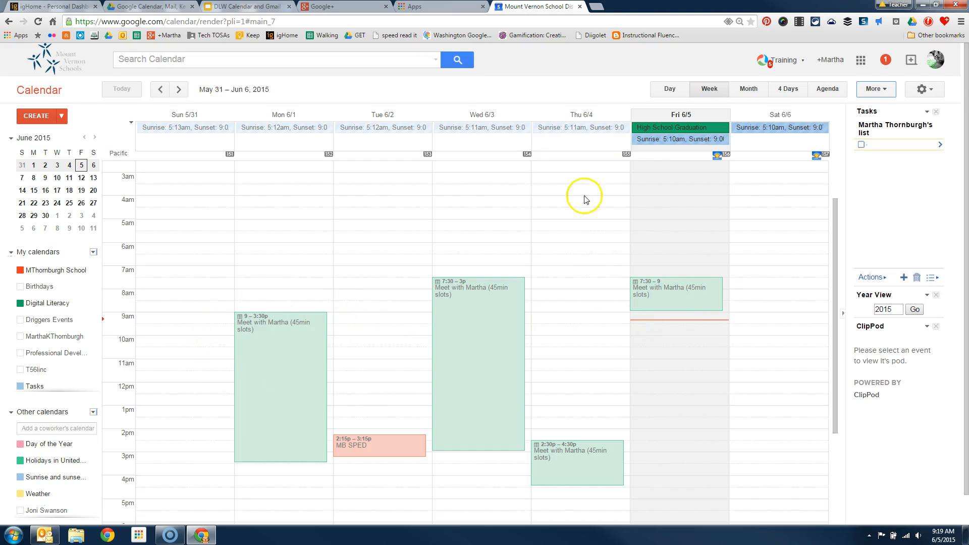
- Show the week of June 7–13 and draft a Tuesday June 9 meeting at 9:00am with a named attendee on the main school calendar
{"action": "left_click", "coordinate": [45, 191]}
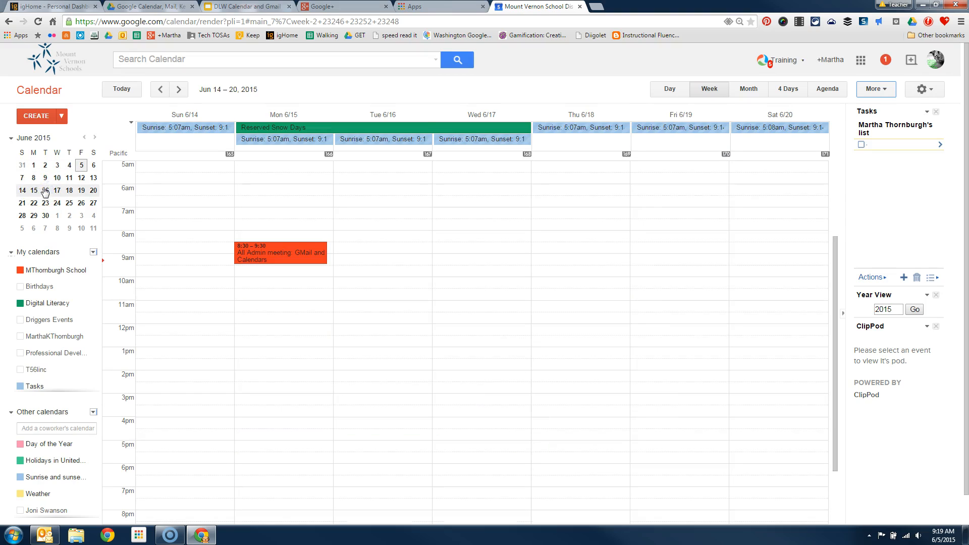
{"action": "left_click", "coordinate": [45, 179]}
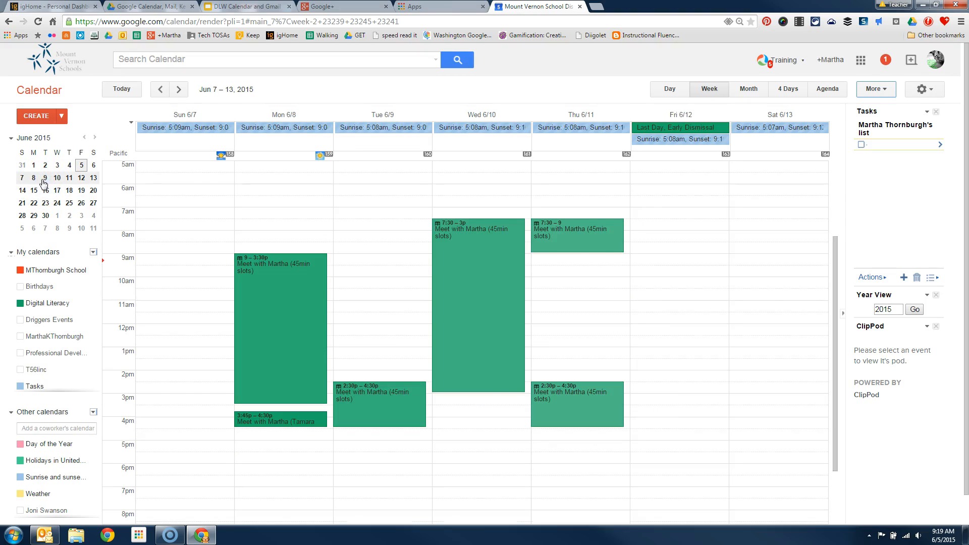
{"action": "left_click", "coordinate": [349, 263]}
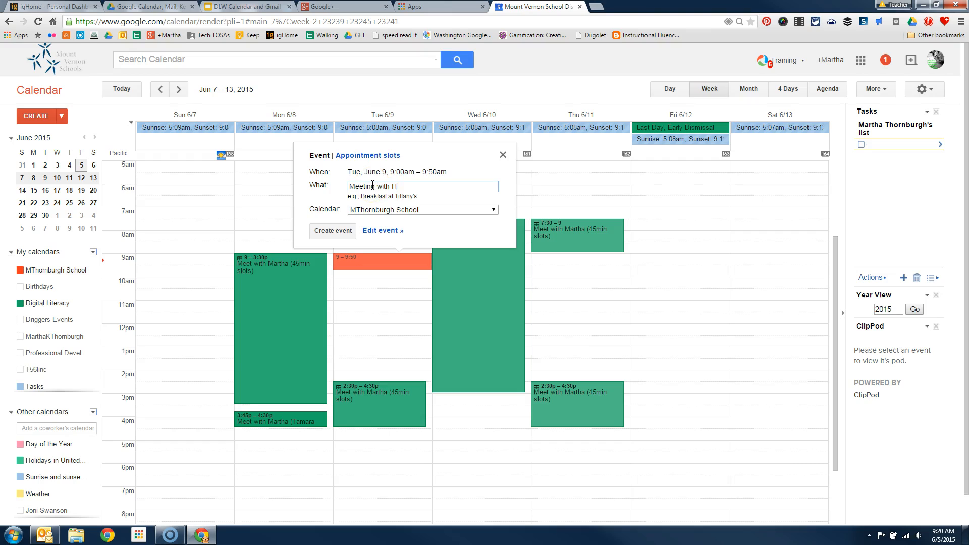
{"action": "left_click", "coordinate": [417, 211]}
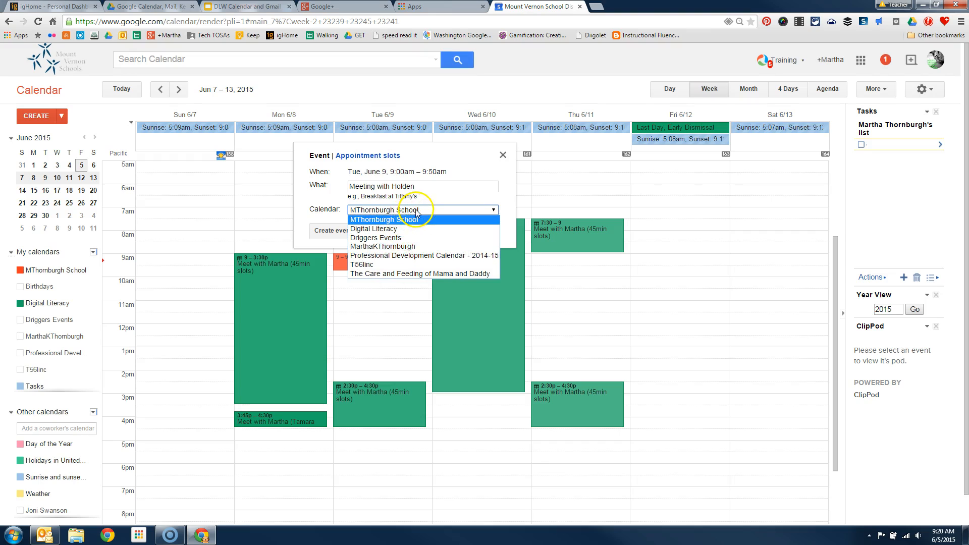
{"action": "left_click", "coordinate": [412, 218]}
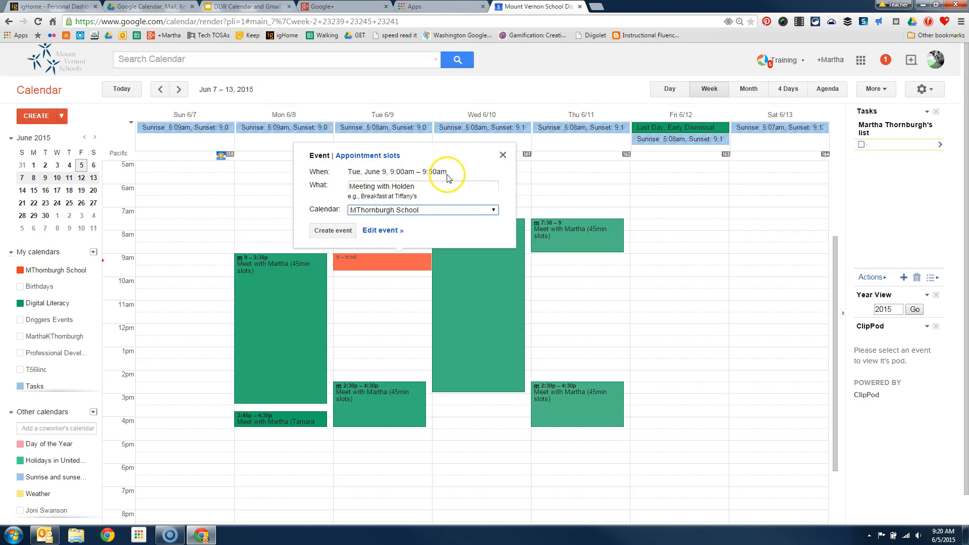
- Open the drafted meeting's full details and set its end time to 10:00am
{"action": "left_click", "coordinate": [384, 233]}
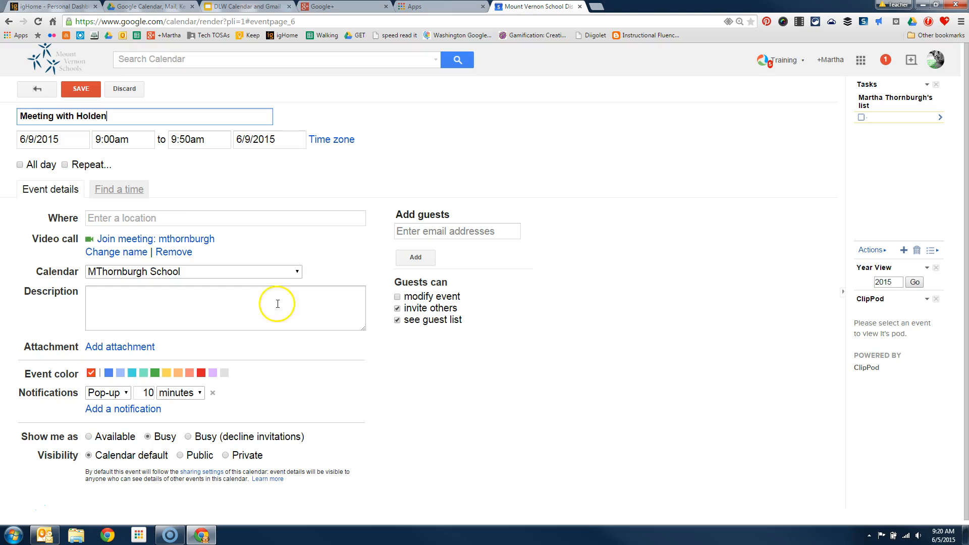
{"action": "left_click", "coordinate": [211, 140]}
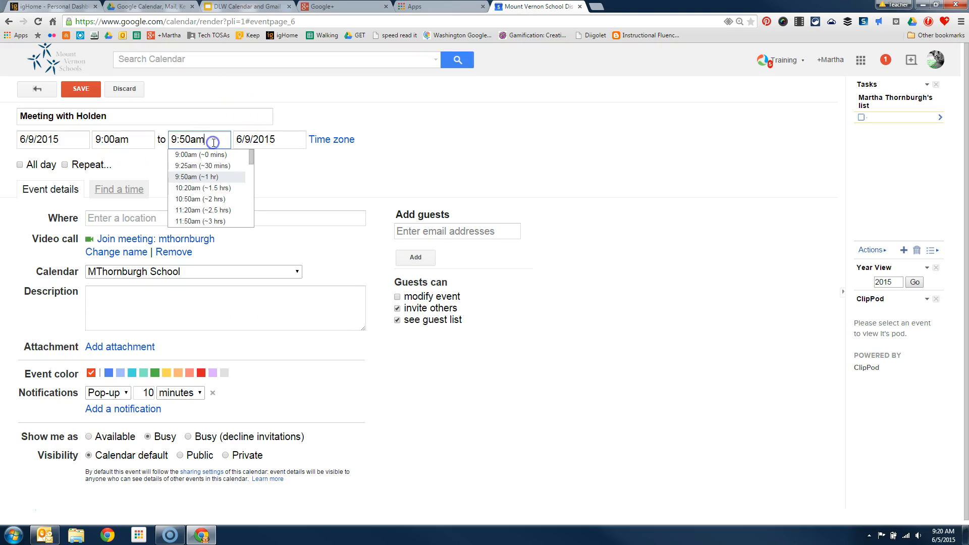
{"action": "left_click", "coordinate": [189, 139]}
{"action": "type", "text": "10"}
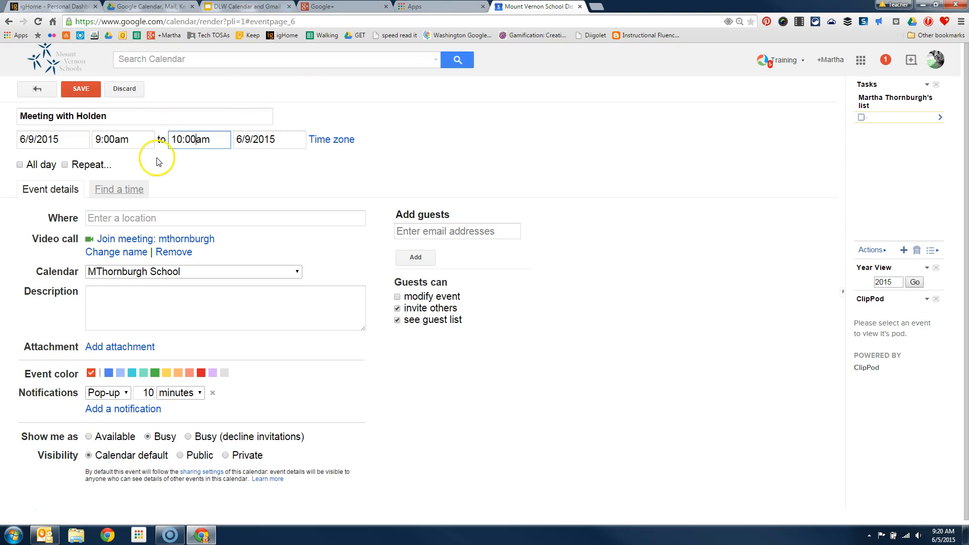
- Review the meeting's repeat settings, event colors and notification types, leaving them unchanged
{"action": "left_click", "coordinate": [65, 165]}
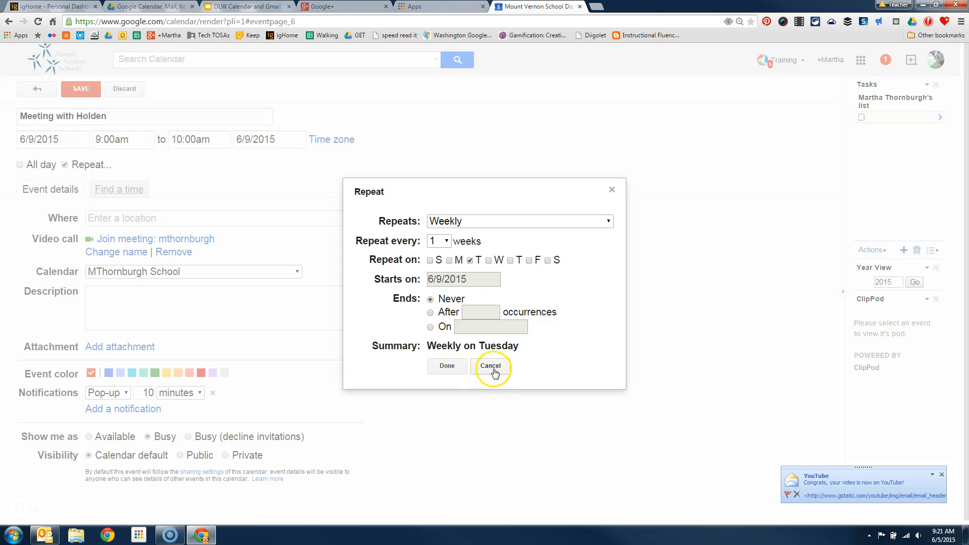
{"action": "left_click", "coordinate": [494, 372]}
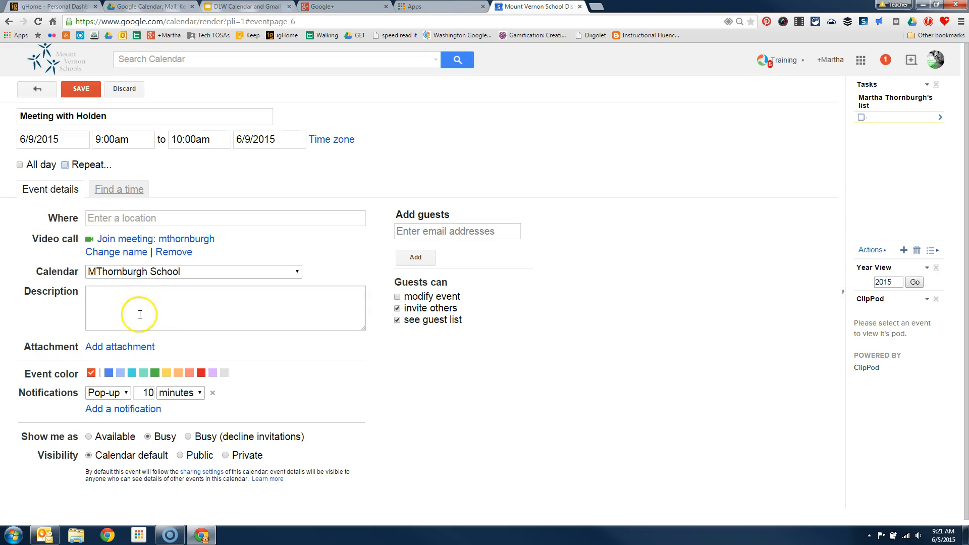
{"action": "left_click", "coordinate": [167, 374]}
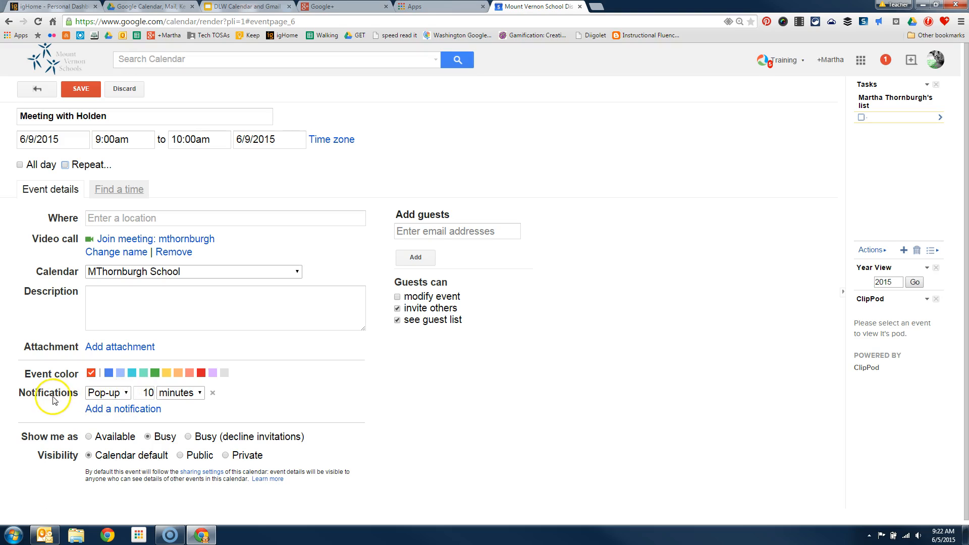
{"action": "left_click", "coordinate": [120, 393]}
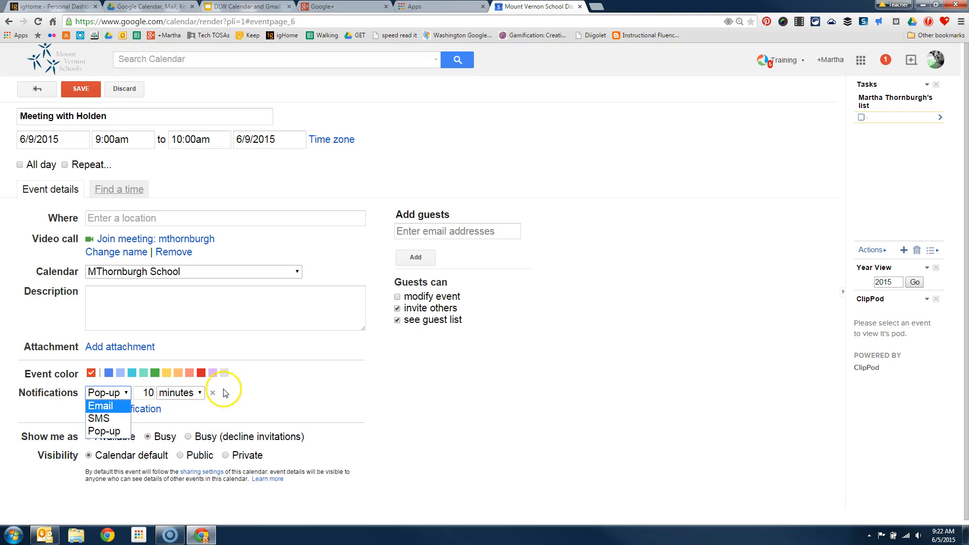
{"action": "left_click", "coordinate": [213, 408]}
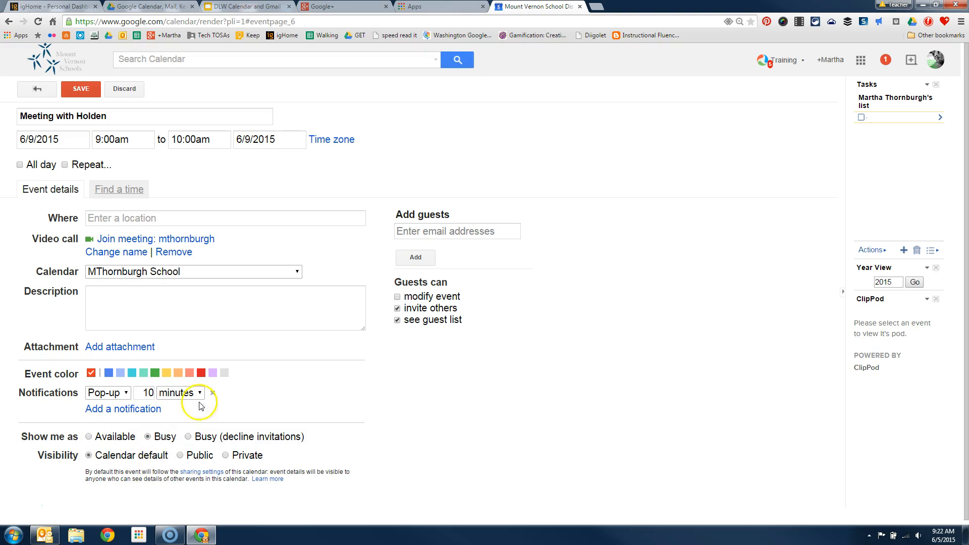
- Add a student as a guest by e-mail address and review the suggested meeting times without picking one
{"action": "left_click", "coordinate": [488, 231]}
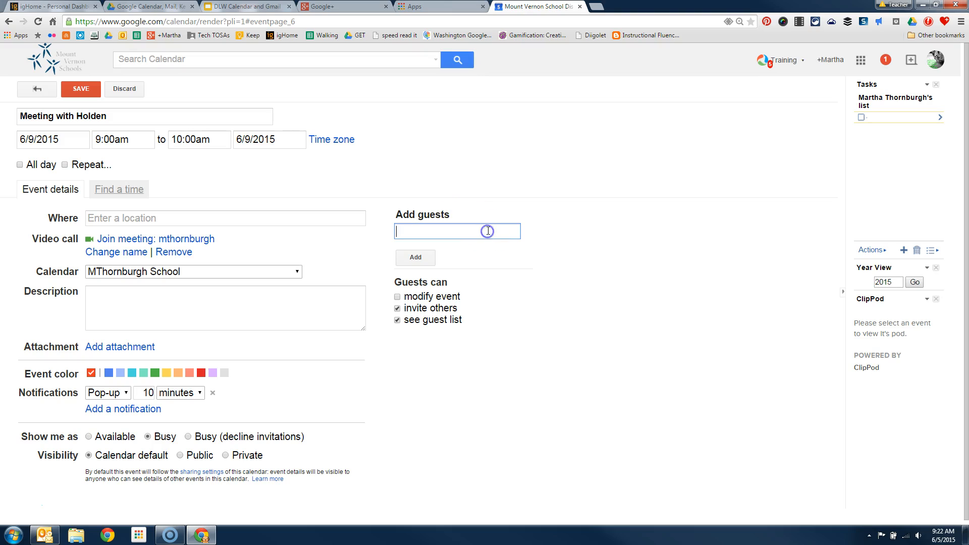
{"action": "type", "text": "19"}
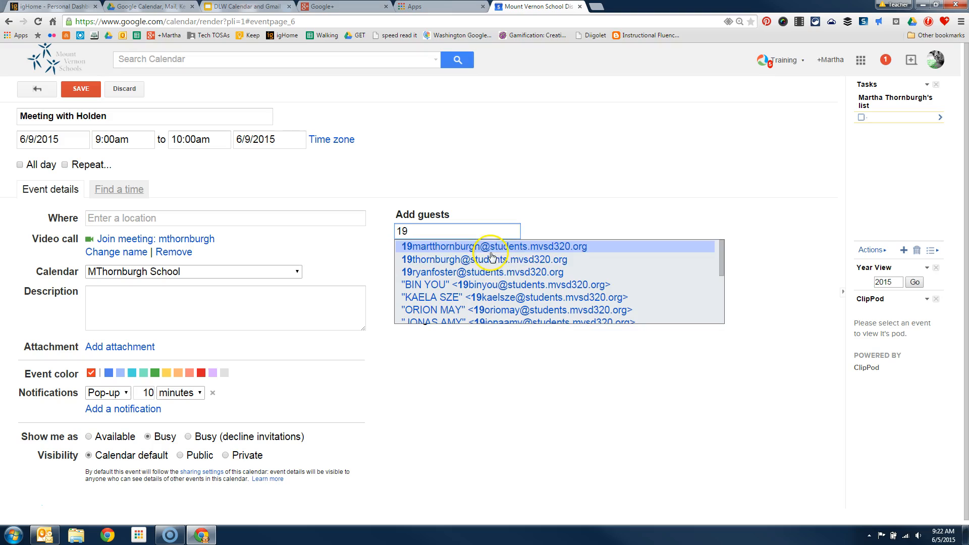
{"action": "left_click", "coordinate": [494, 248]}
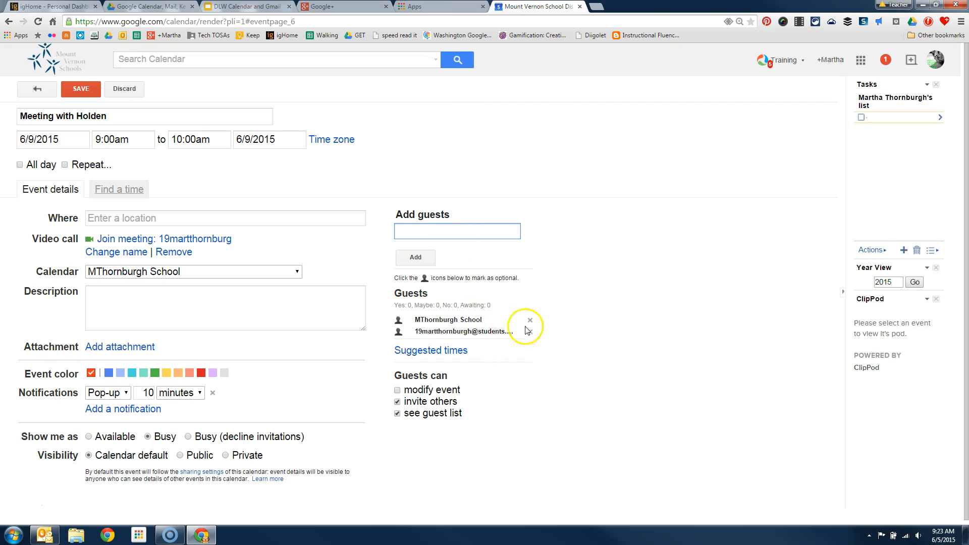
{"action": "left_click", "coordinate": [451, 357]}
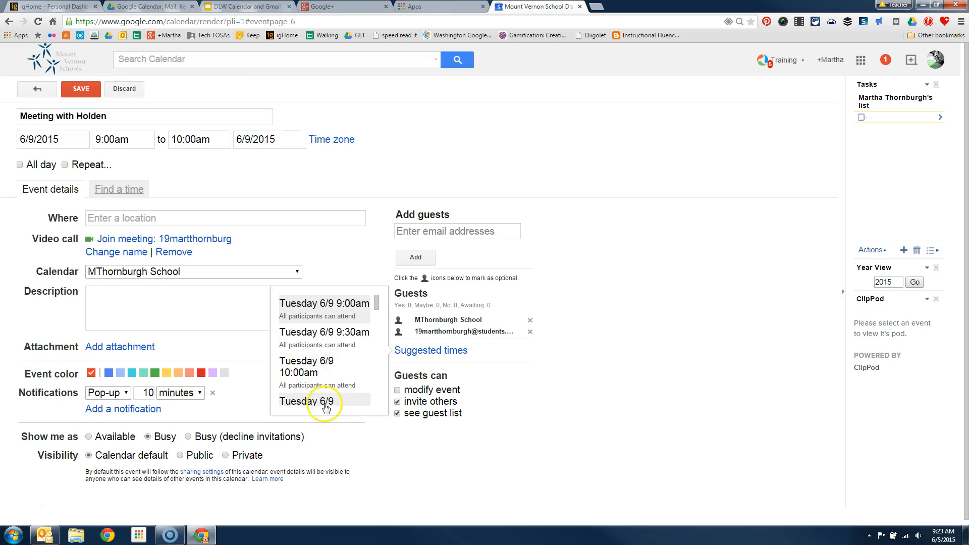
{"action": "left_click", "coordinate": [651, 346]}
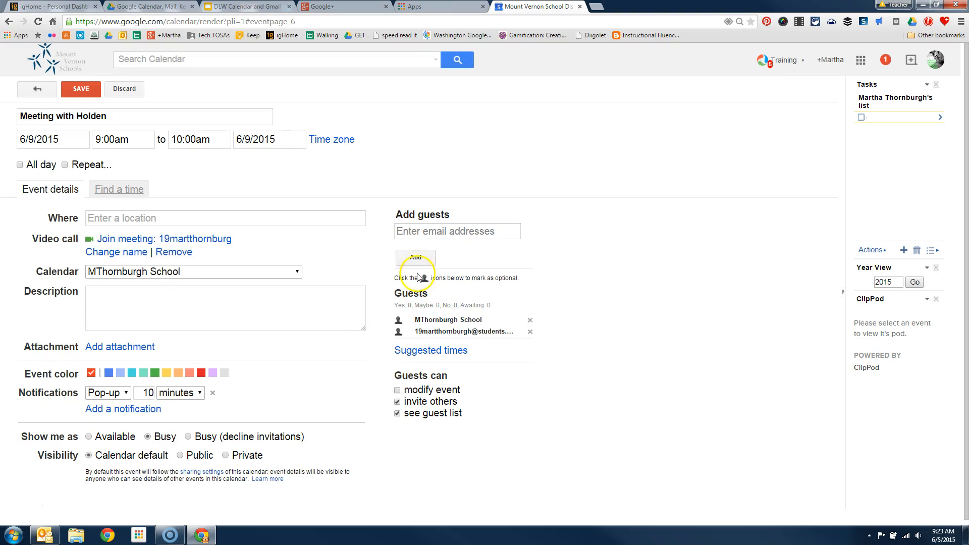
- Discard the unsaved meeting, and open a blank event's details before returning to the calendar without saving
{"action": "left_click", "coordinate": [40, 94]}
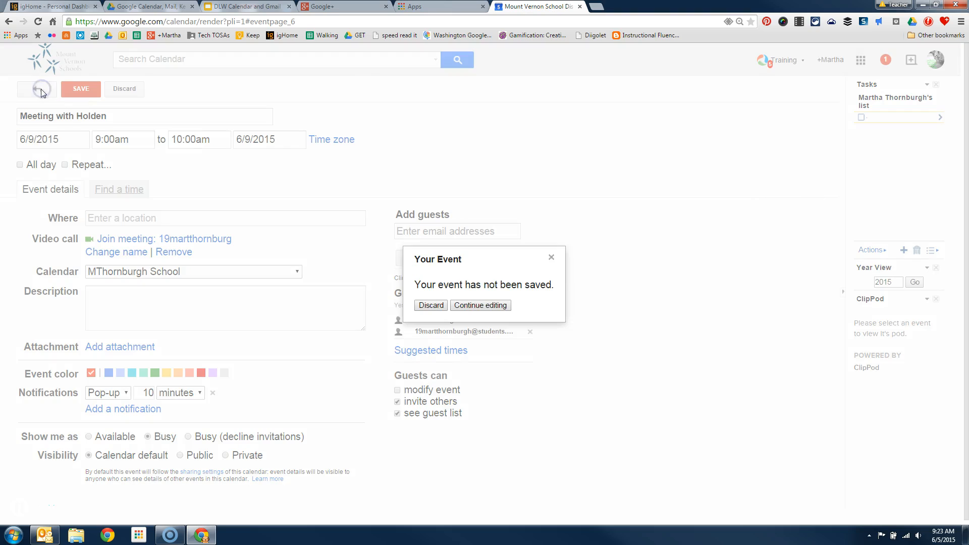
{"action": "left_click", "coordinate": [433, 305]}
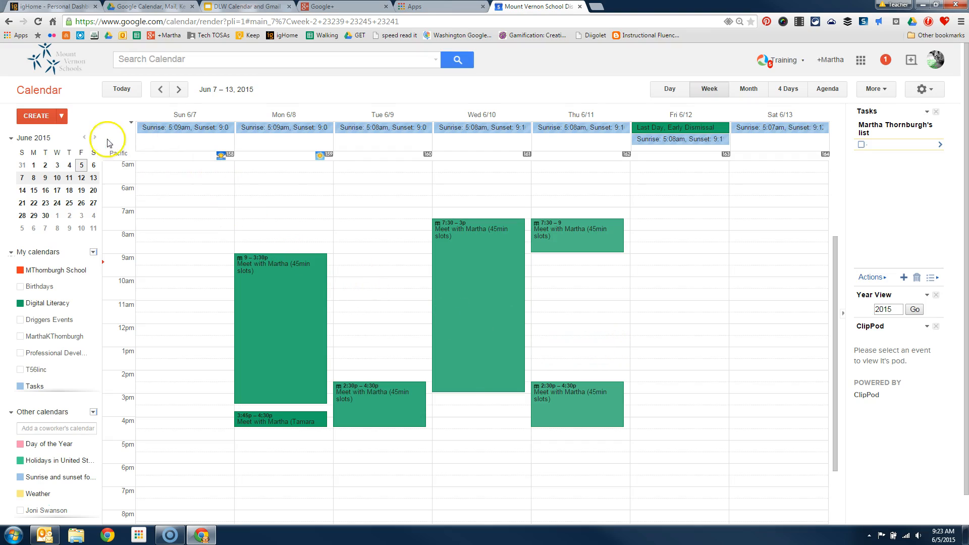
{"action": "left_click", "coordinate": [32, 118]}
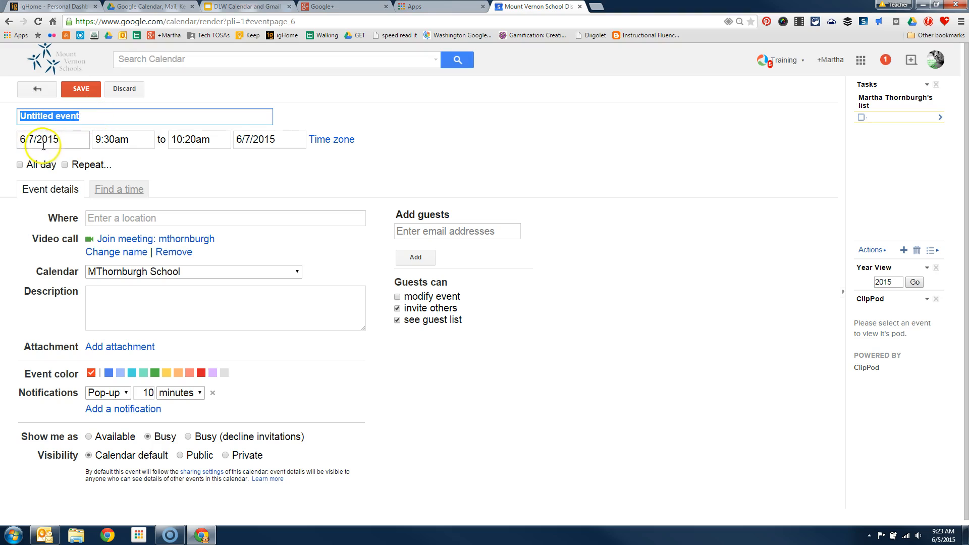
{"action": "left_click", "coordinate": [33, 90]}
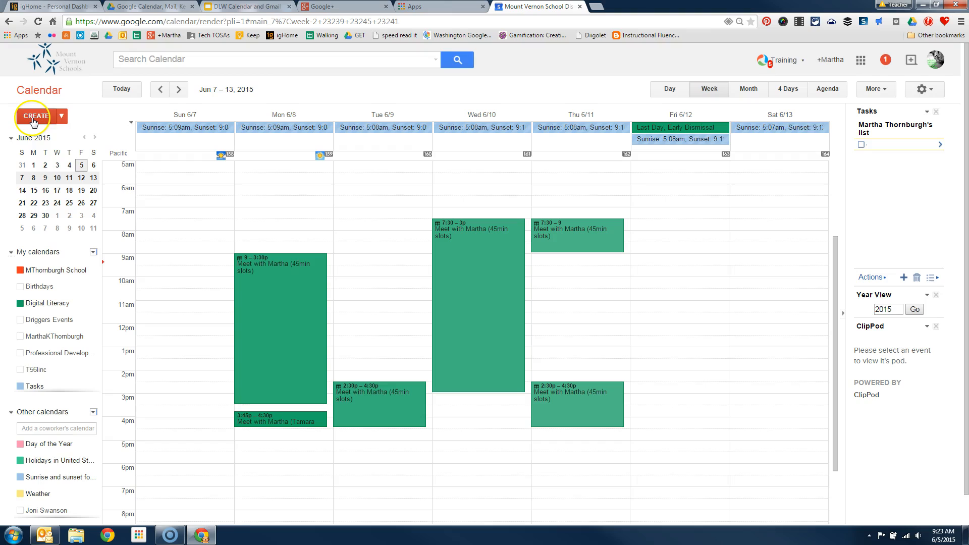
- Quick-add a meeting with the named attendee at 2pm tomorrow, and show the week of May 31 – Jun 6
{"action": "left_click", "coordinate": [61, 118]}
{"action": "left_click", "coordinate": [66, 148]}
{"action": "type", "text": "Meeting with Holden a"}
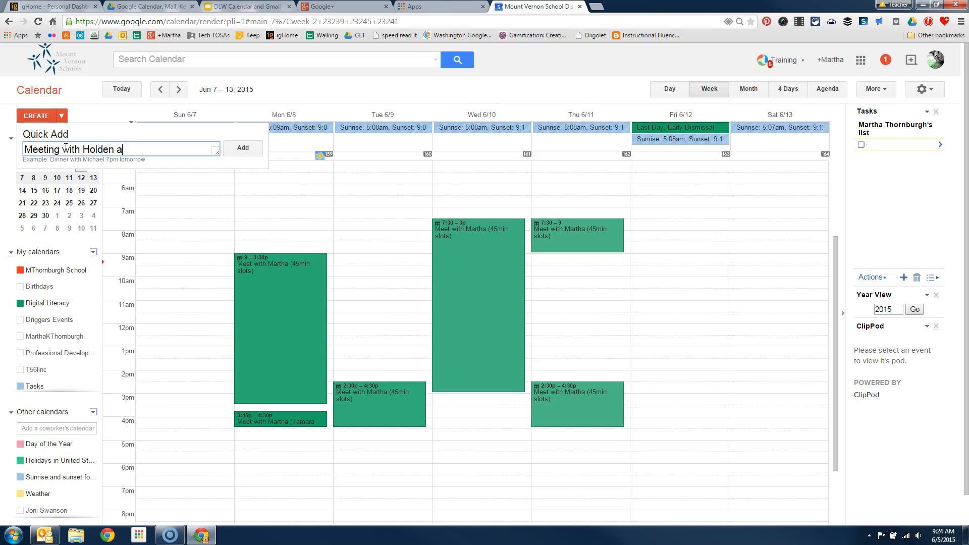
{"action": "type", "text": "t 2pm"}
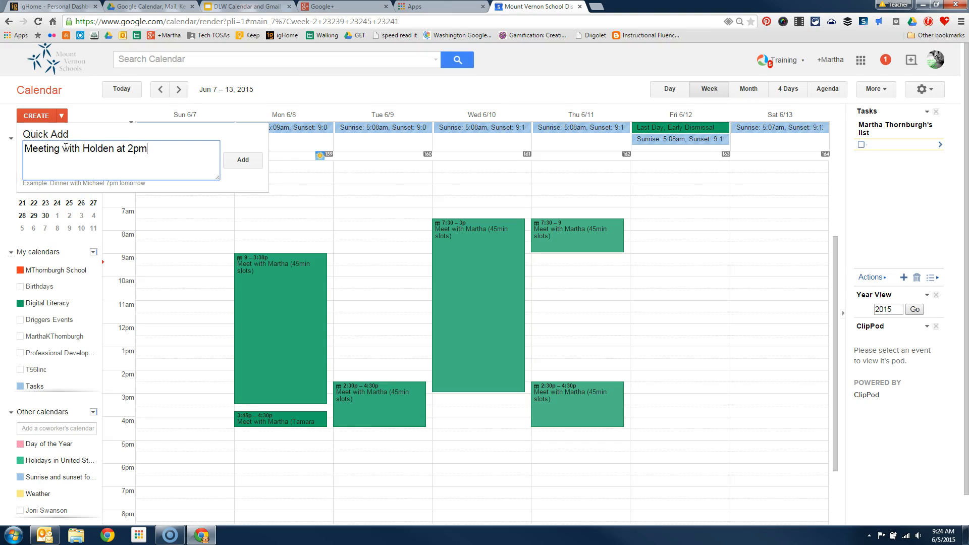
{"action": "type", "text": " tomorrow"}
{"action": "left_click", "coordinate": [243, 160]}
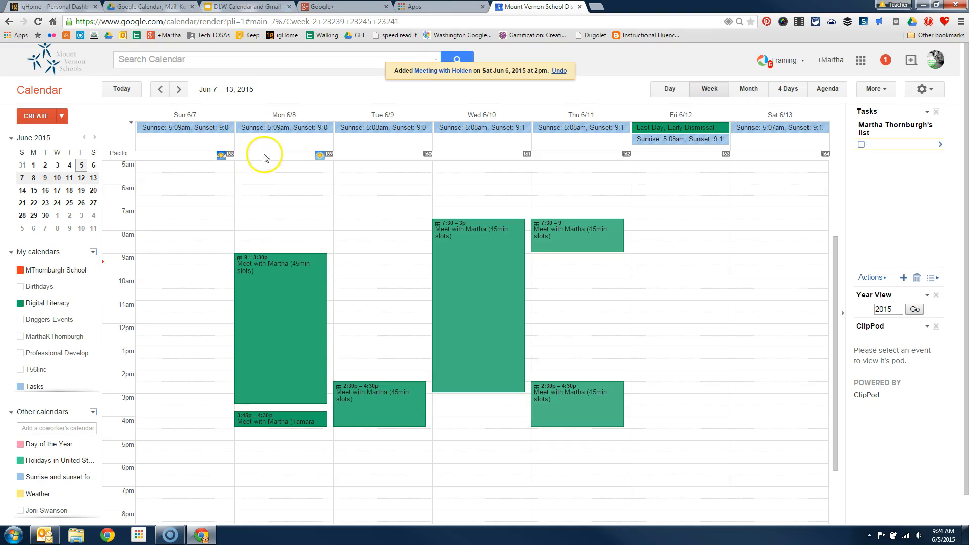
{"action": "left_click", "coordinate": [161, 89]}
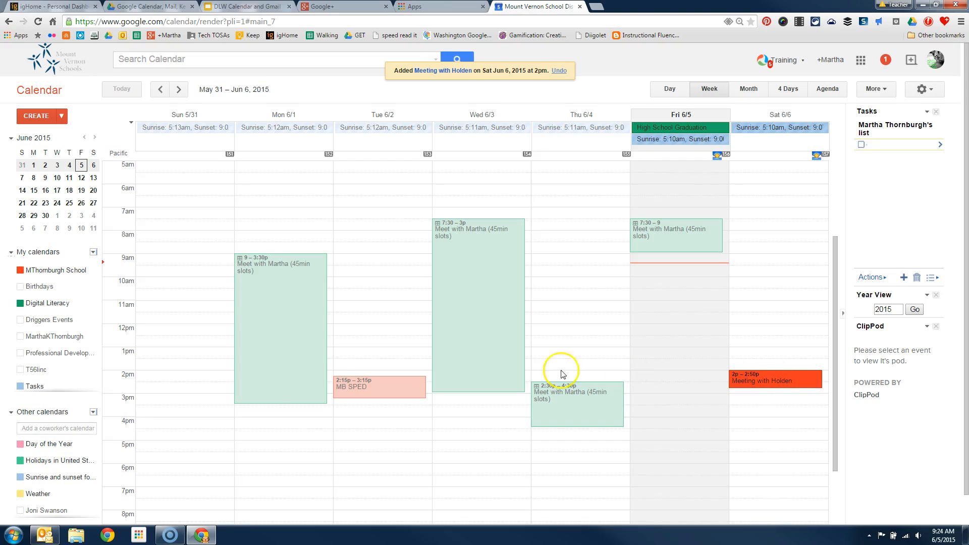
- Look at the weeks of June 14–20 and June 7–13, and view Monday's appointment slots, cancelling the blank Friday event
{"action": "left_click", "coordinate": [46, 191]}
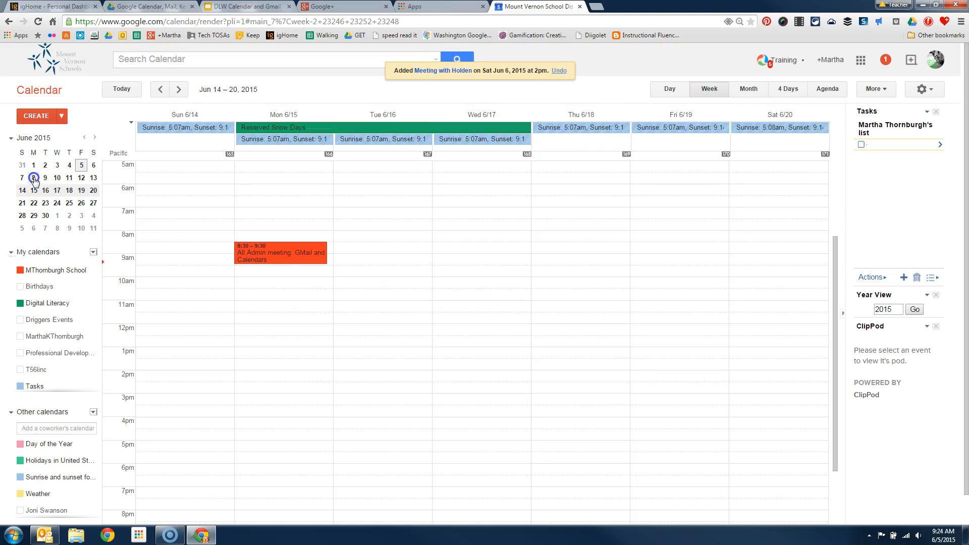
{"action": "left_click", "coordinate": [33, 178]}
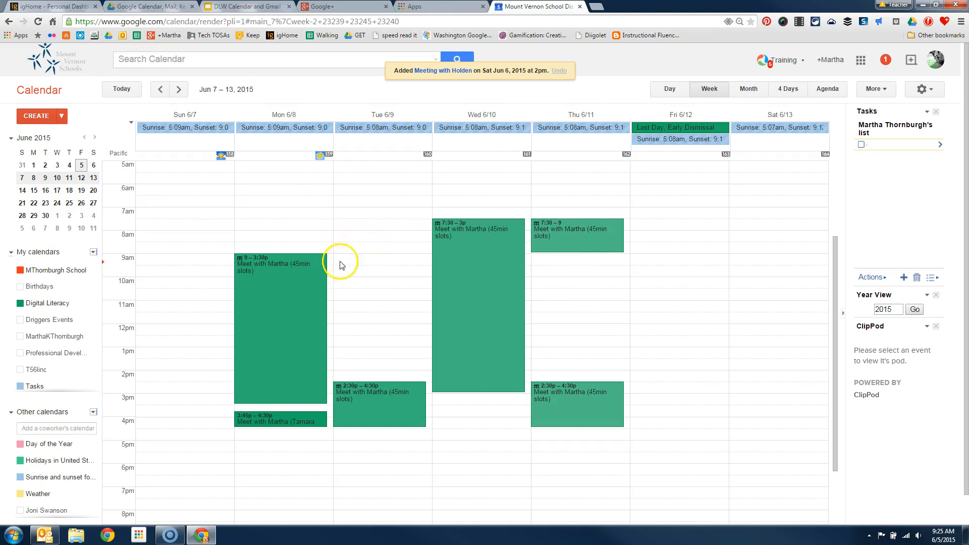
{"action": "left_click", "coordinate": [312, 293]}
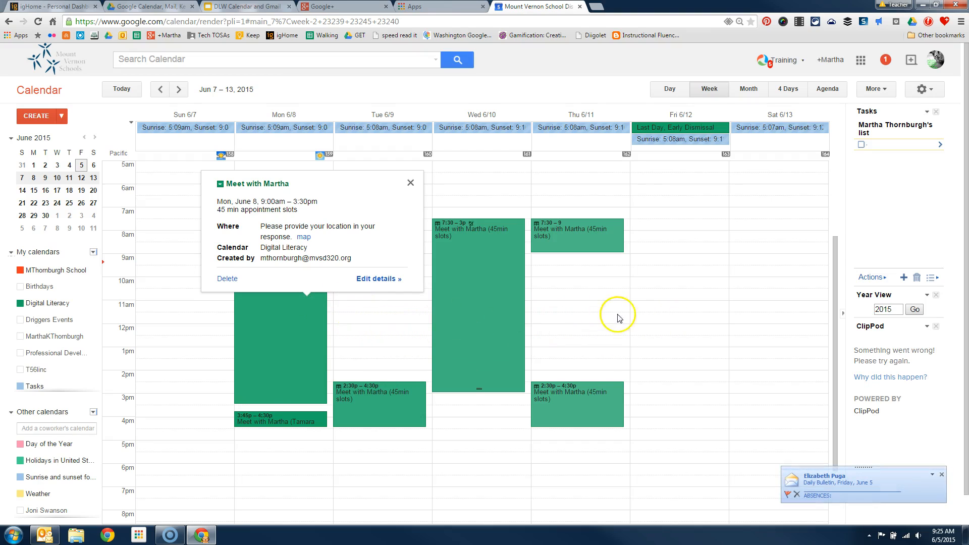
{"action": "left_click", "coordinate": [670, 308]}
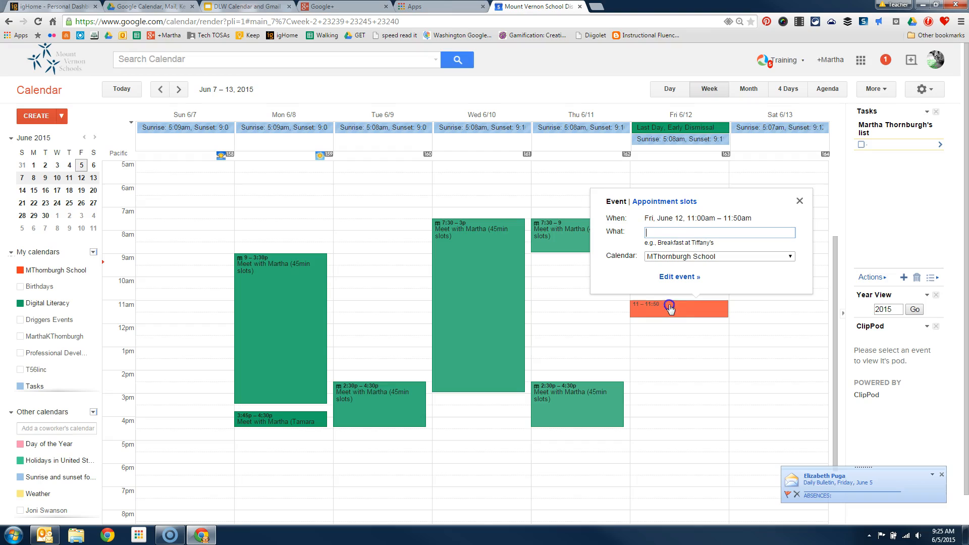
{"action": "left_click", "coordinate": [800, 201]}
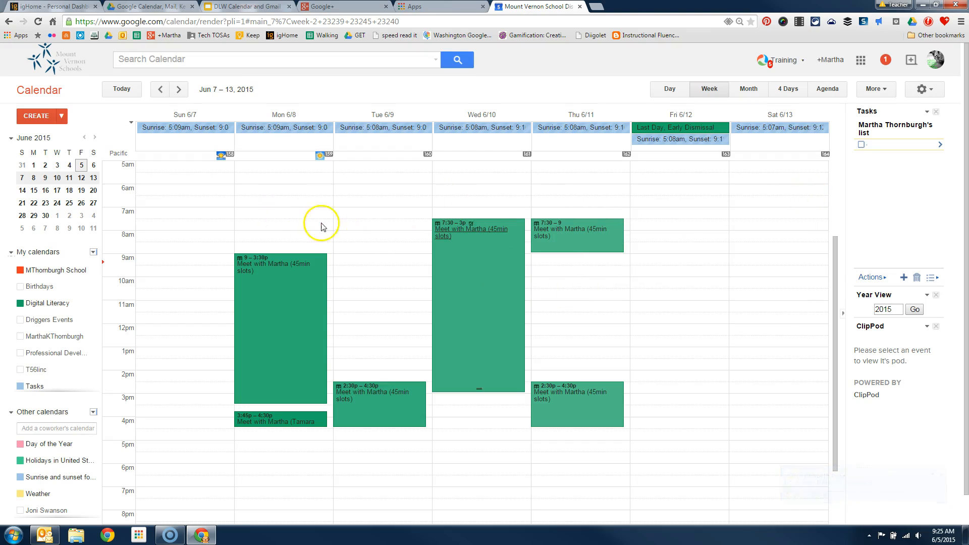
- Create 30-minute appointment slots titled "Meeting time" on Tuesday, June 9, from 8am to 9am
{"action": "left_click", "coordinate": [365, 239]}
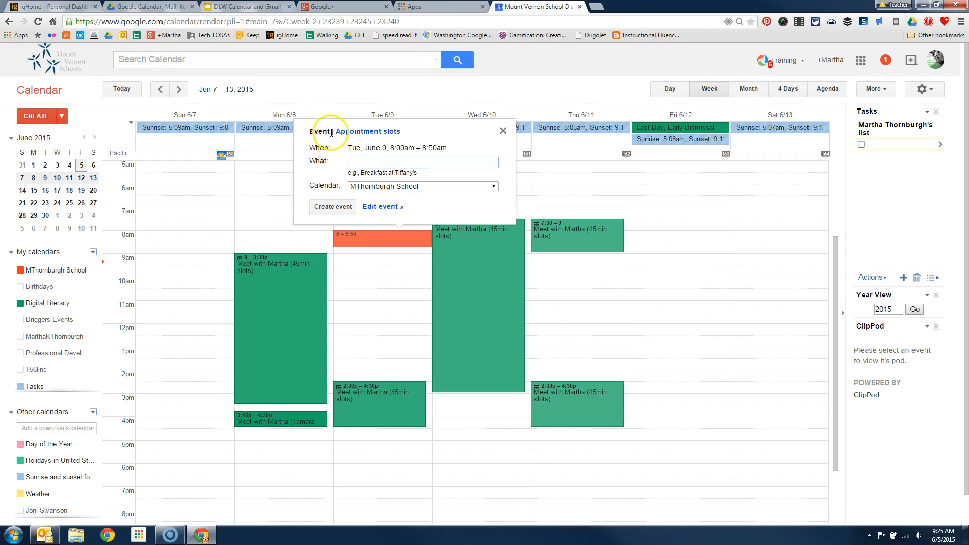
{"action": "left_click", "coordinate": [351, 133]}
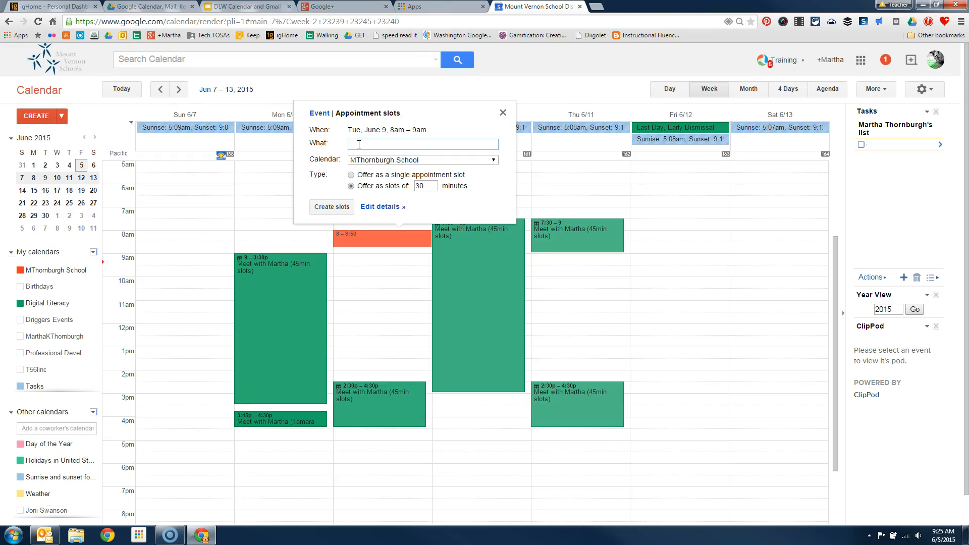
{"action": "type", "text": "Meeting time"}
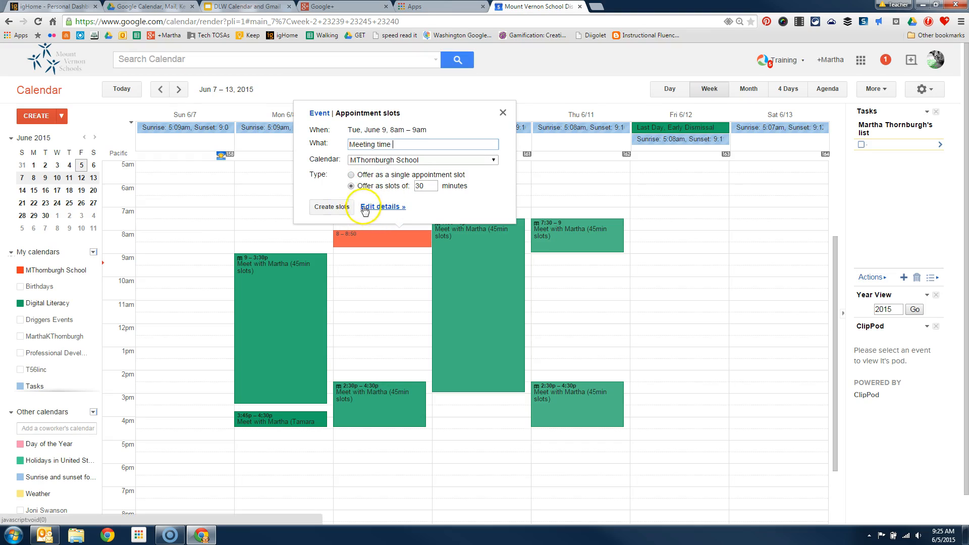
{"action": "left_click", "coordinate": [335, 207]}
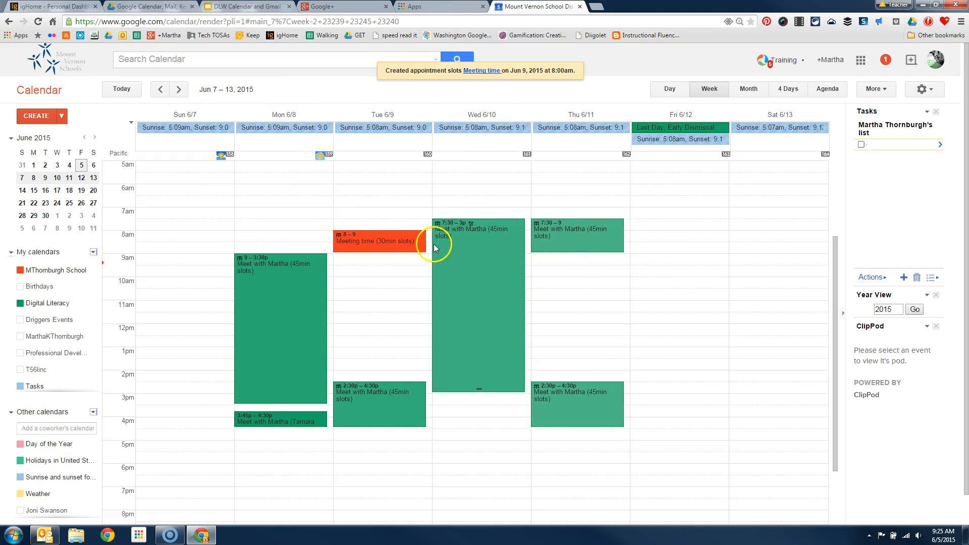
- Open the details of the "Meeting time" slots to view the public appointment page link, and return to the calendar
{"action": "left_click", "coordinate": [416, 241]}
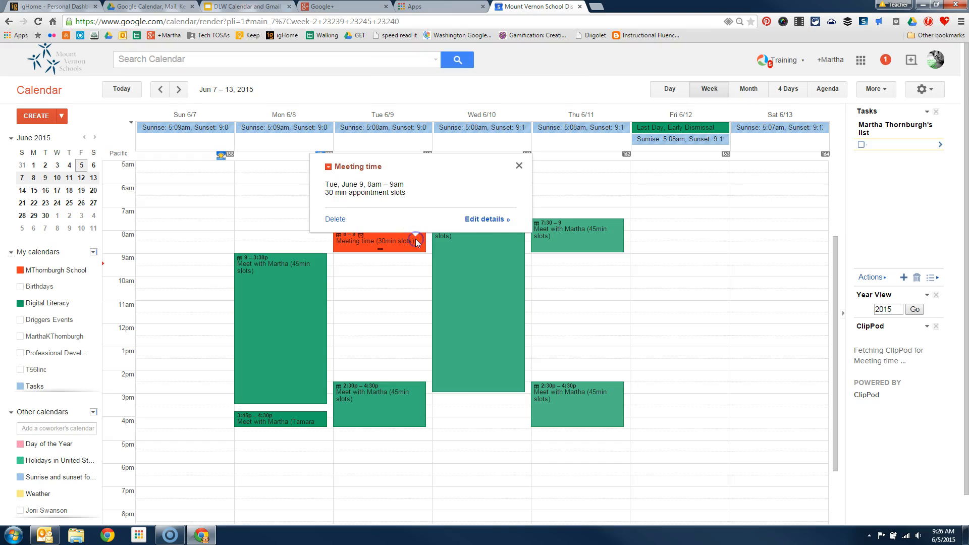
{"action": "left_click", "coordinate": [487, 221]}
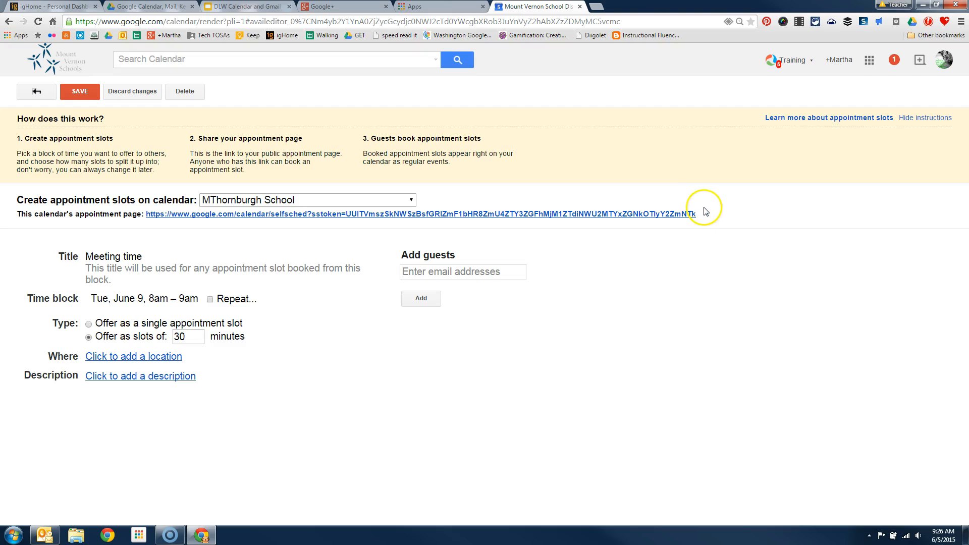
{"action": "left_click", "coordinate": [679, 216]}
{"action": "left_click", "coordinate": [41, 62]}
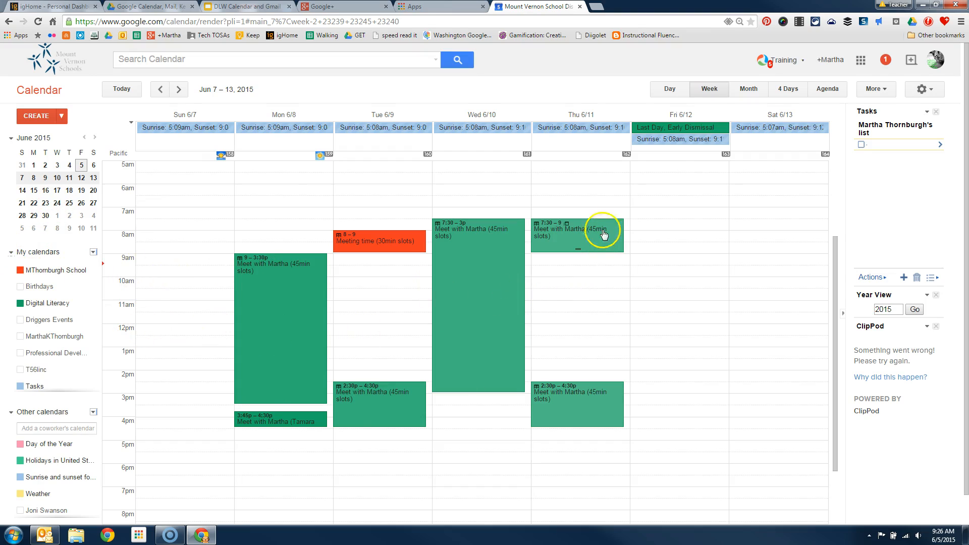
- Try the Cozy and Compact display densities, and switch back to Comfortable
{"action": "left_click", "coordinate": [932, 95]}
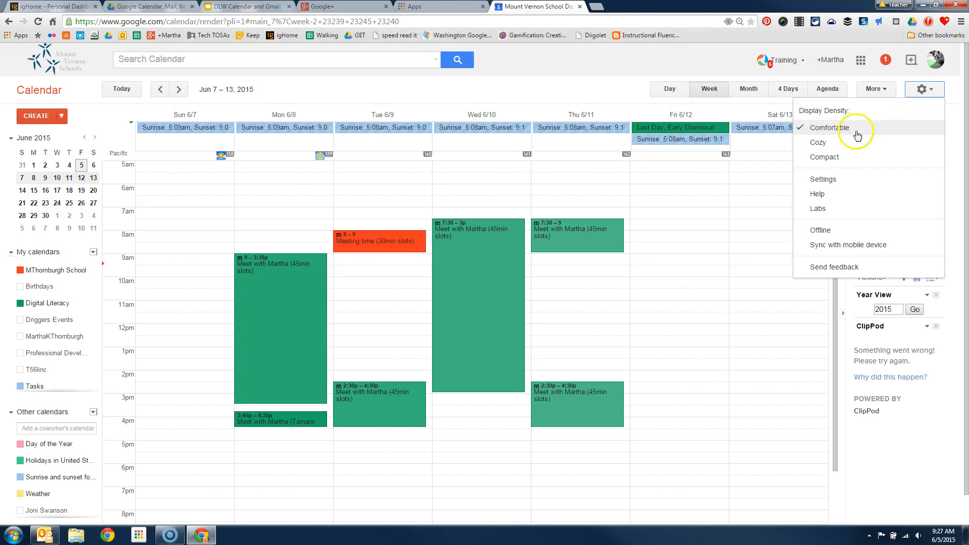
{"action": "left_click", "coordinate": [824, 145]}
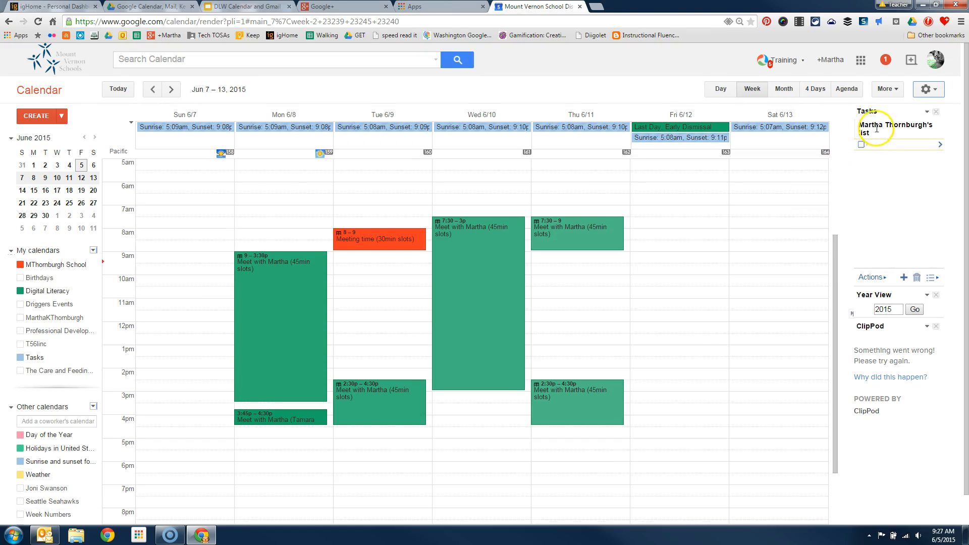
{"action": "left_click", "coordinate": [926, 99]}
{"action": "left_click", "coordinate": [825, 157]}
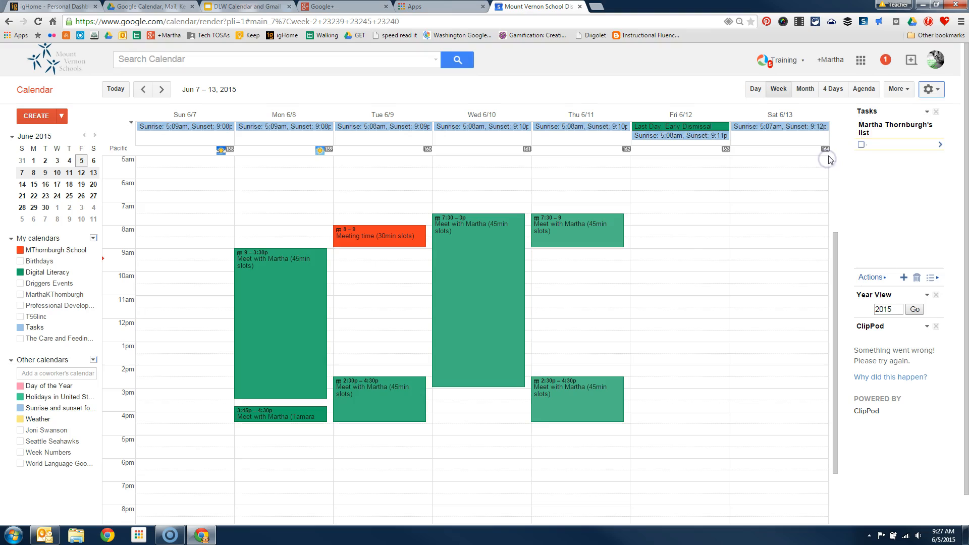
{"action": "left_click", "coordinate": [932, 94]}
{"action": "left_click", "coordinate": [842, 132]}
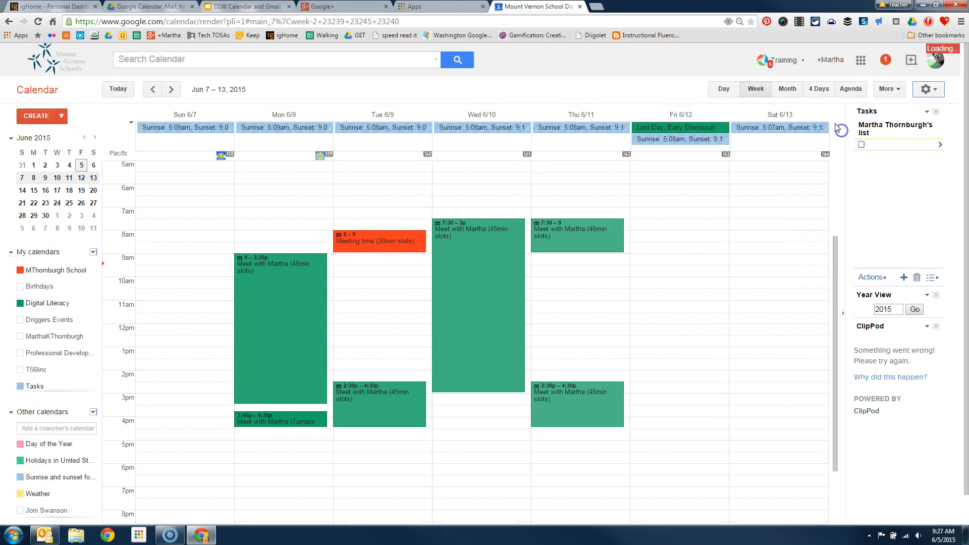
- Open the general calendar settings and review the default event duration choices and the remaining options without changing them
{"action": "left_click", "coordinate": [924, 88]}
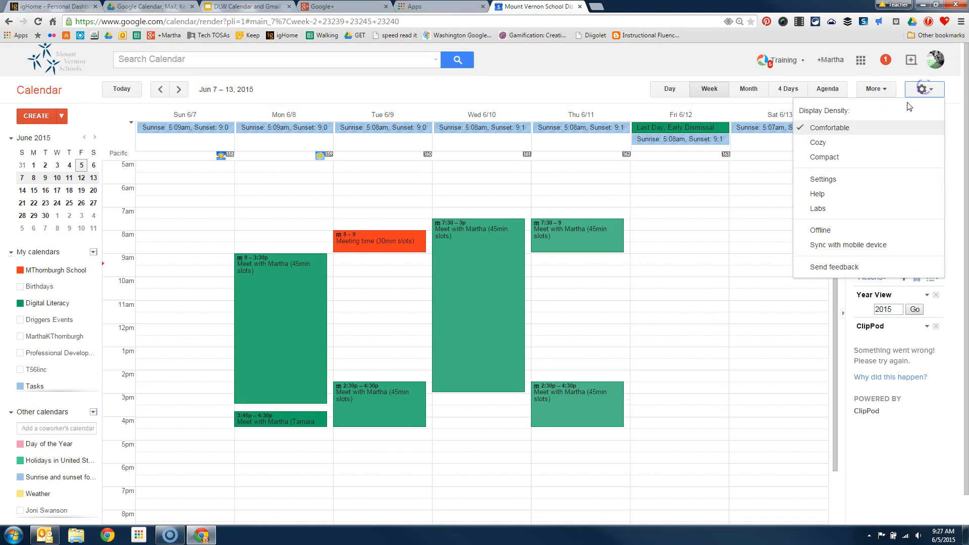
{"action": "left_click", "coordinate": [836, 181]}
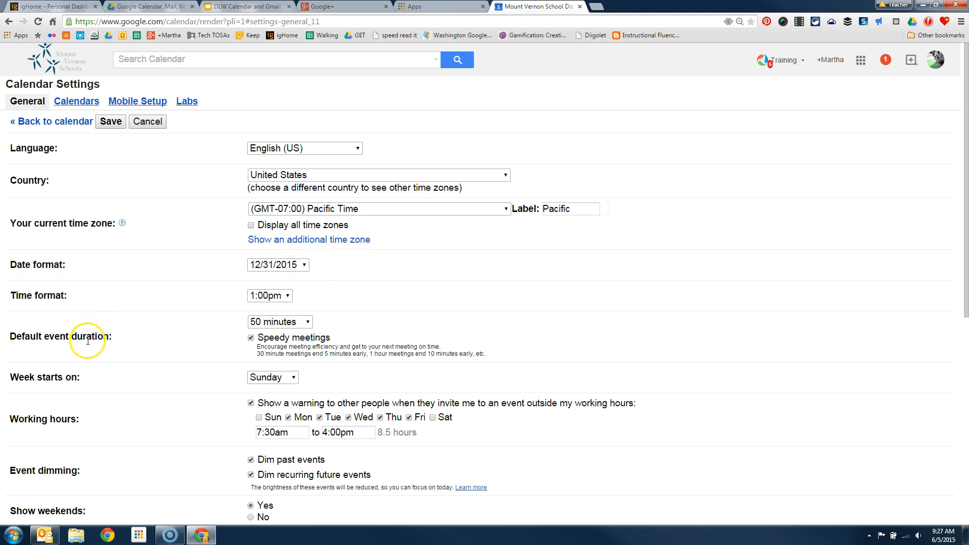
{"action": "left_click", "coordinate": [308, 322]}
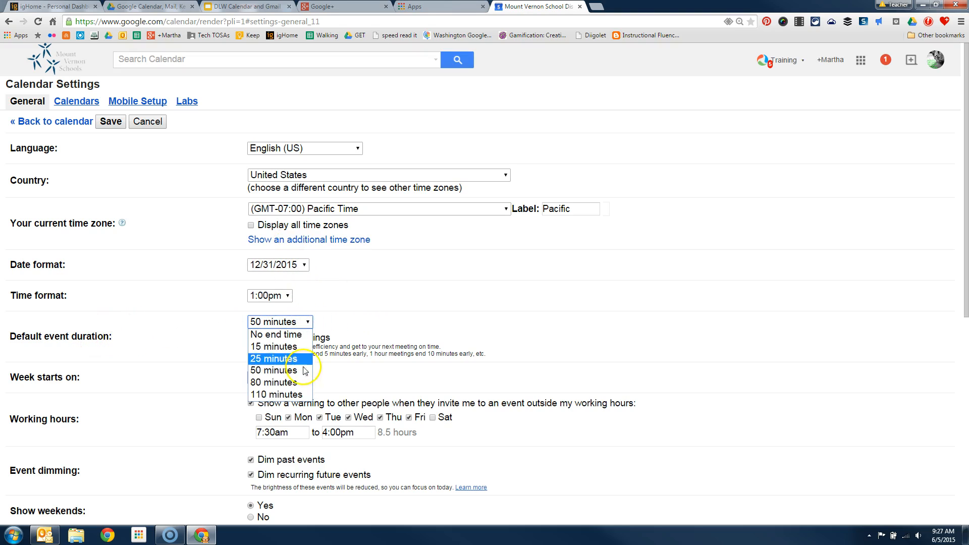
{"action": "left_click", "coordinate": [295, 321]}
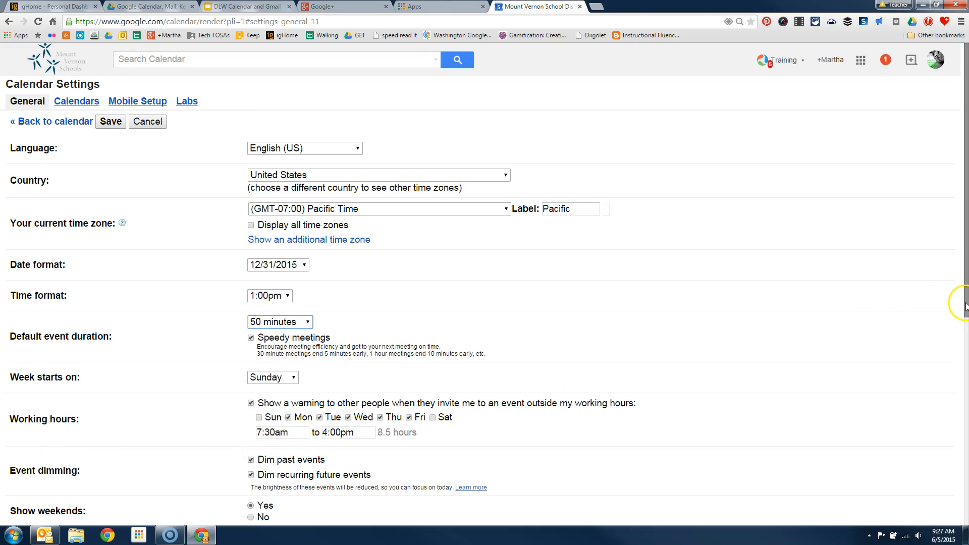
{"action": "scroll", "coordinate": [963, 402], "scroll_direction": "down", "scroll_amount": 4}
{"action": "scroll", "coordinate": [963, 403], "scroll_direction": "down", "scroll_amount": 5}
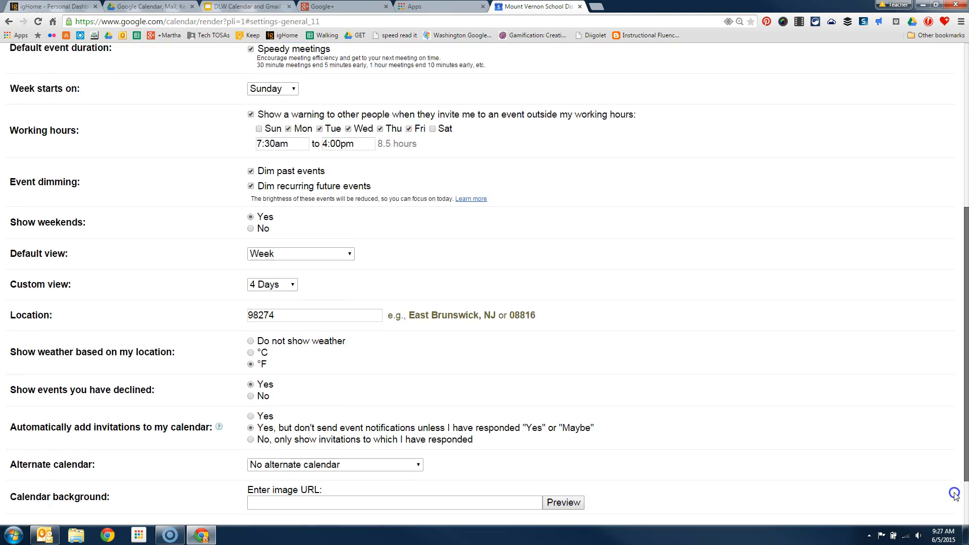
{"action": "scroll", "coordinate": [952, 503], "scroll_direction": "down", "scroll_amount": 1}
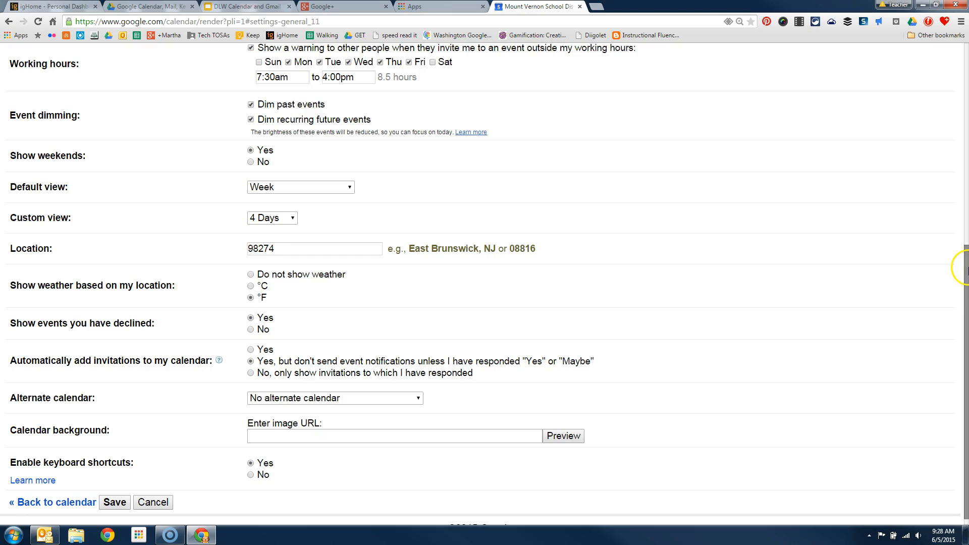
{"action": "scroll", "coordinate": [959, 266], "scroll_direction": "up", "scroll_amount": 7}
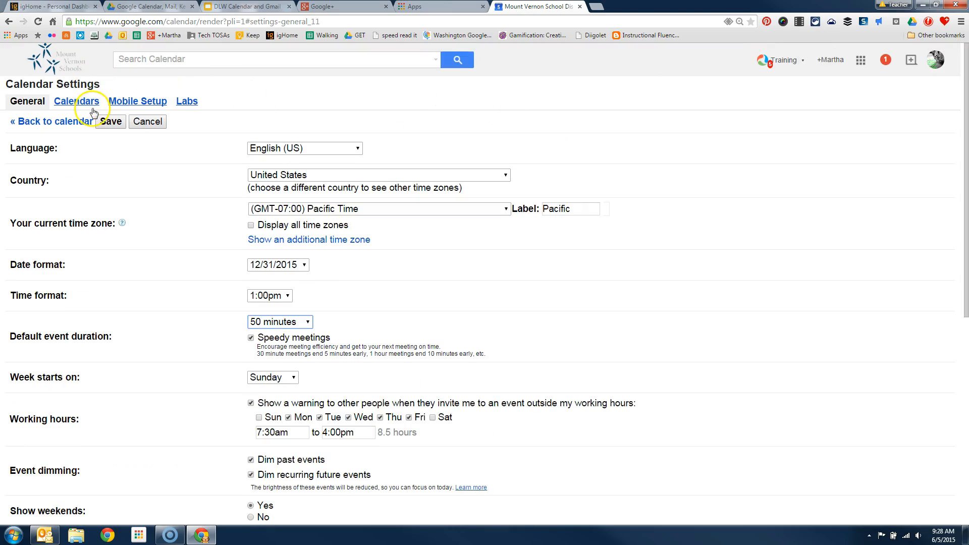
- Review the calendar list and the primary school calendar's sharing permission choices, and return to the list without changing anything
{"action": "left_click", "coordinate": [84, 102]}
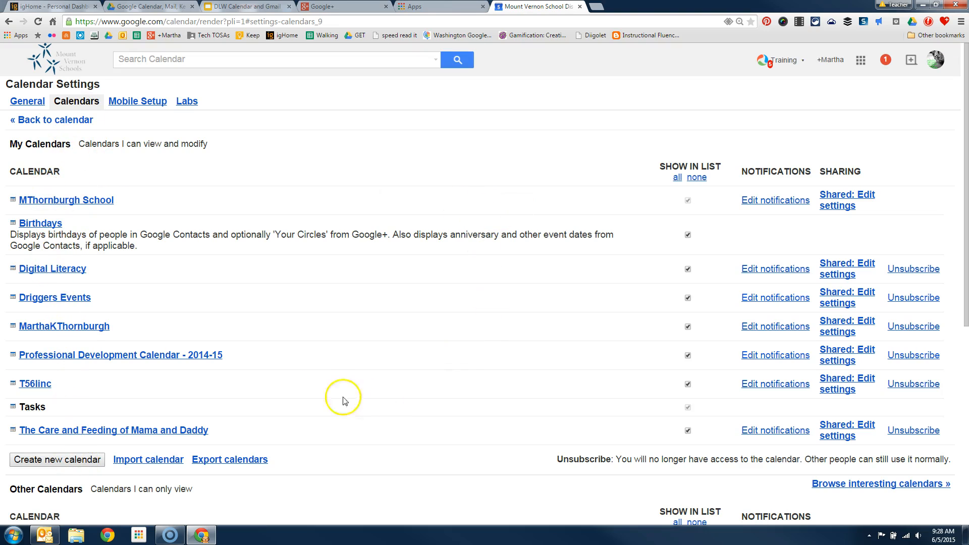
{"action": "left_click", "coordinate": [829, 200]}
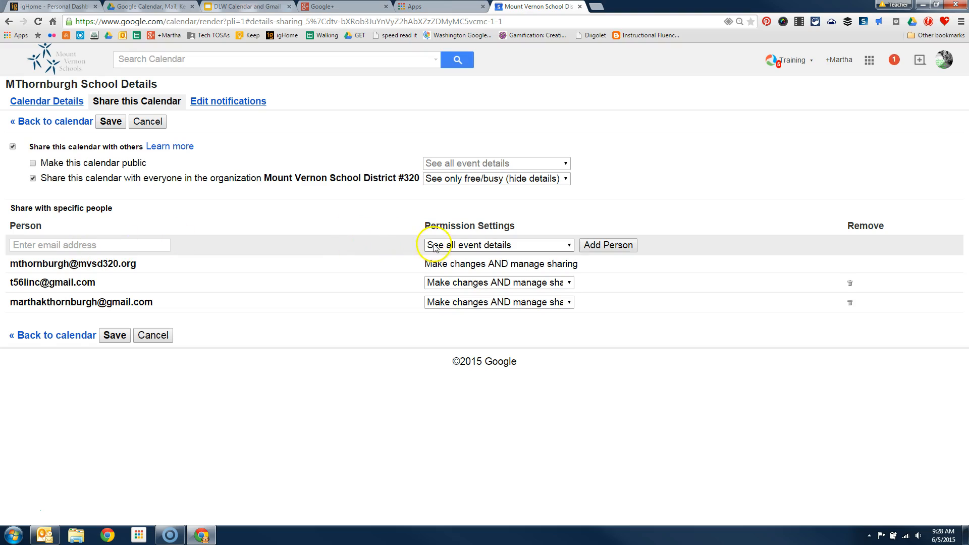
{"action": "left_click", "coordinate": [497, 246]}
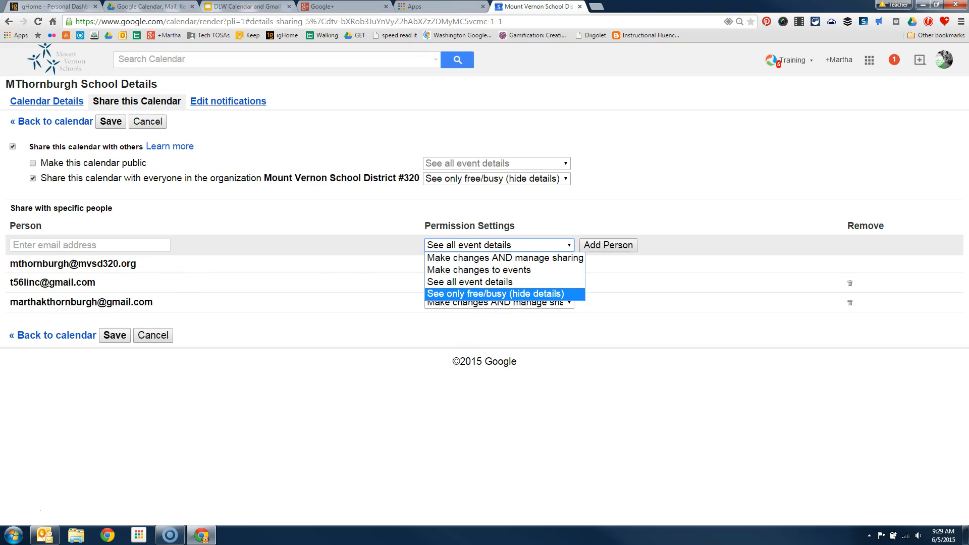
{"action": "left_click", "coordinate": [8, 22]}
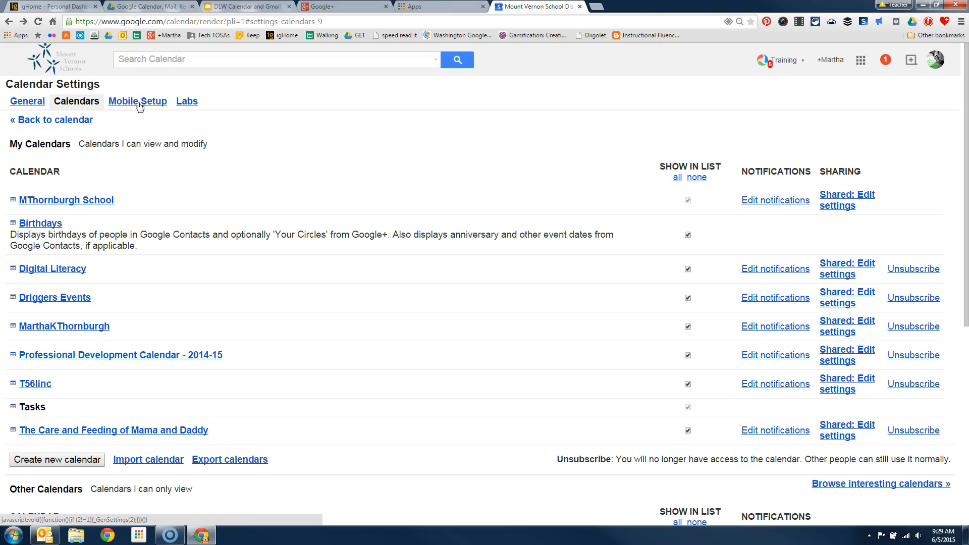
- Look through the experimental Labs features from start to end, and return to the calendar without changing any
{"action": "left_click", "coordinate": [192, 103]}
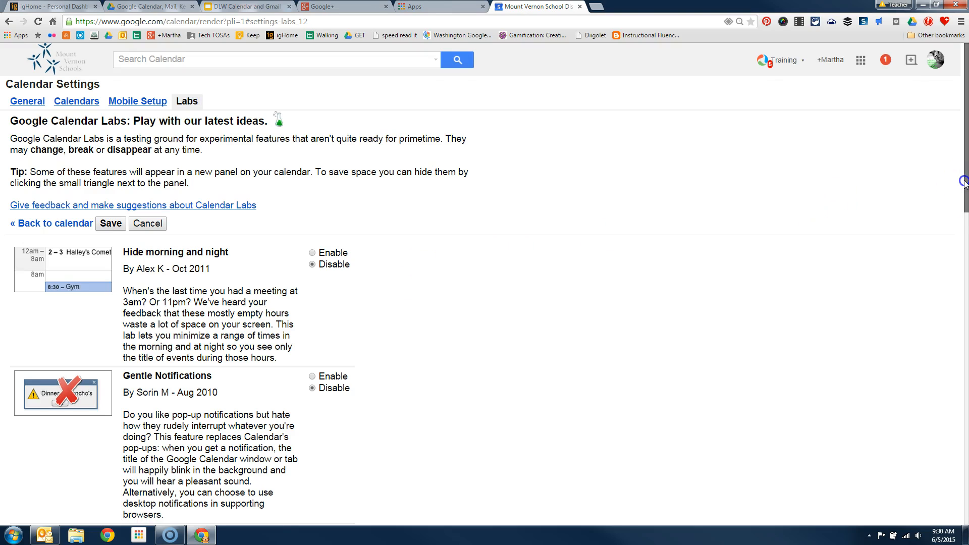
{"action": "left_click_drag", "start_coordinate": [964, 181], "coordinate": [918, 461]}
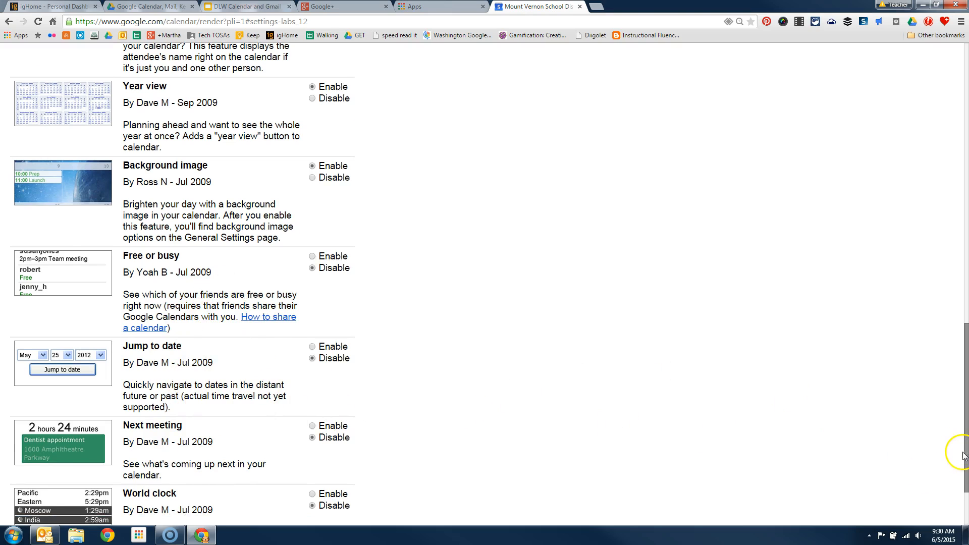
{"action": "scroll", "coordinate": [958, 454], "scroll_direction": "down", "scroll_amount": 3}
{"action": "left_click_drag", "start_coordinate": [958, 506], "coordinate": [956, 144]}
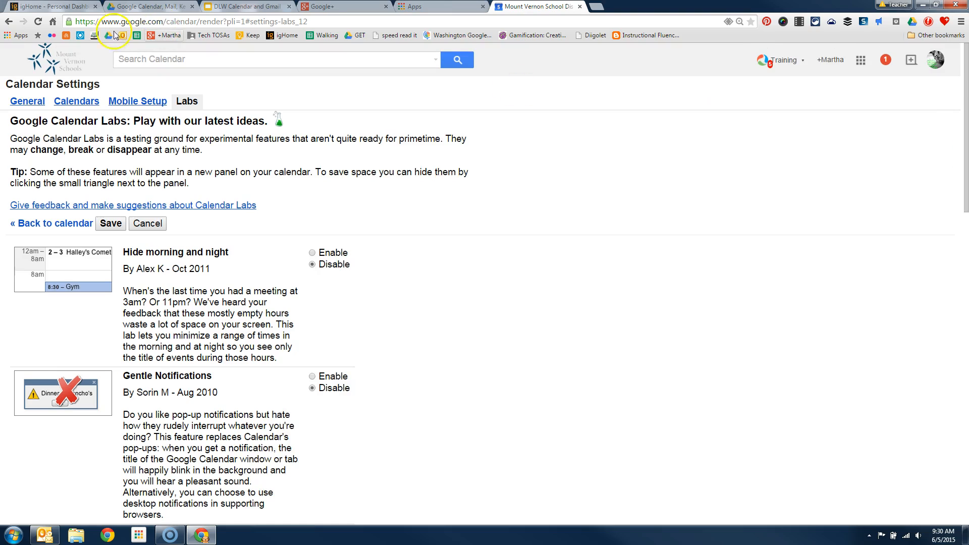
{"action": "left_click", "coordinate": [46, 61]}
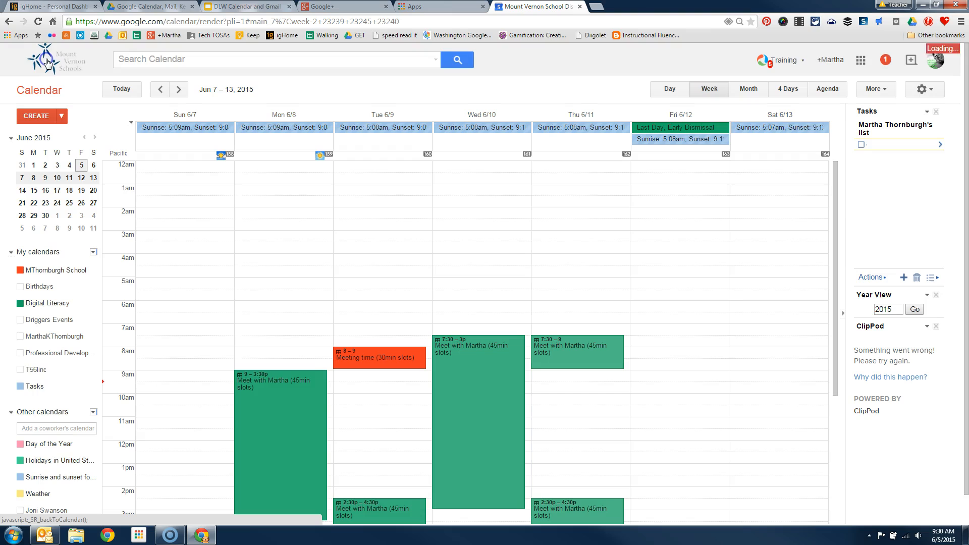